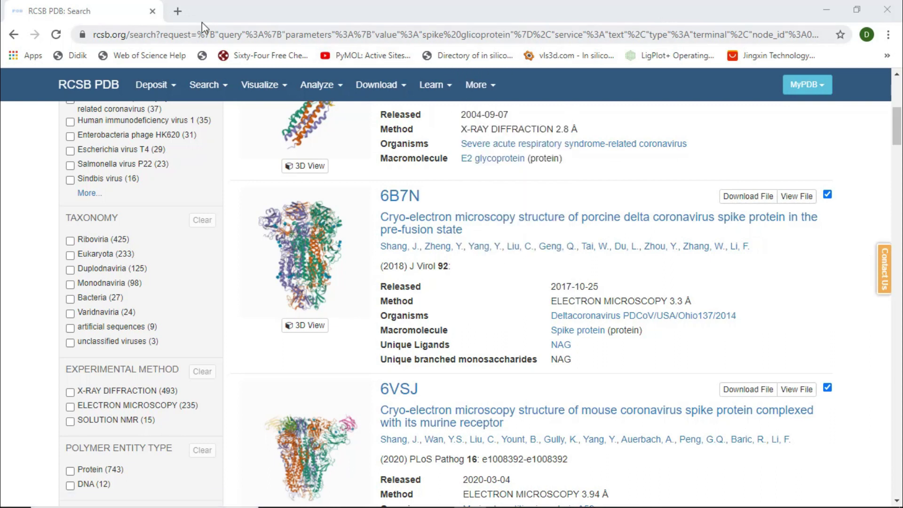
Search the web for swiss model in a new browser tab and open the SWISS-MODEL site.
left_click(179, 12)
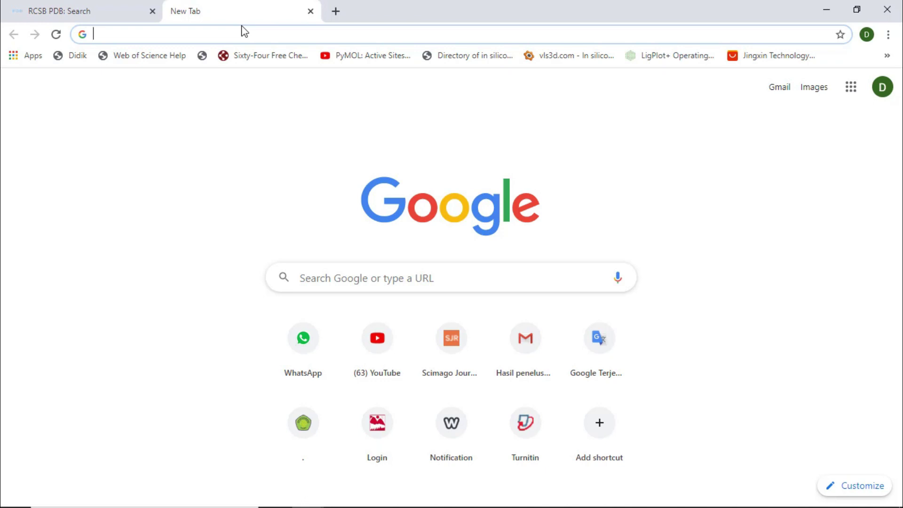
type("swi")
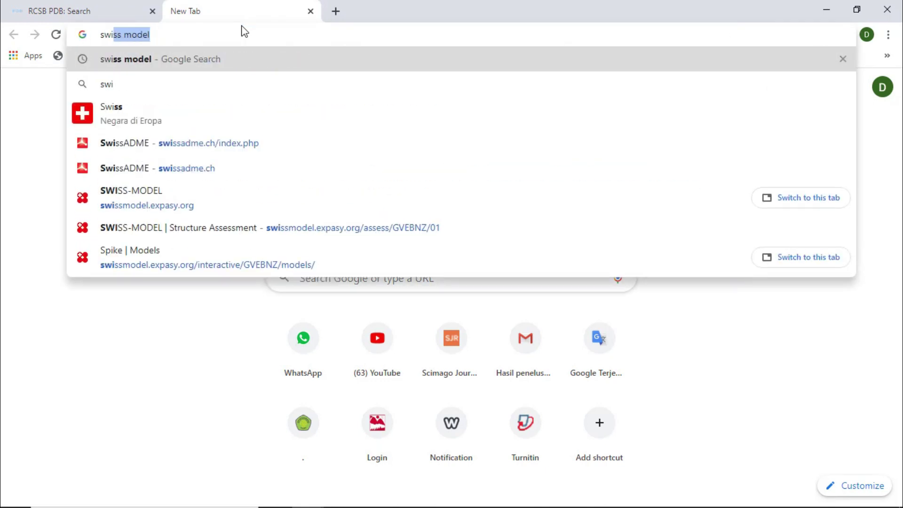
type("ss")
key("Return")
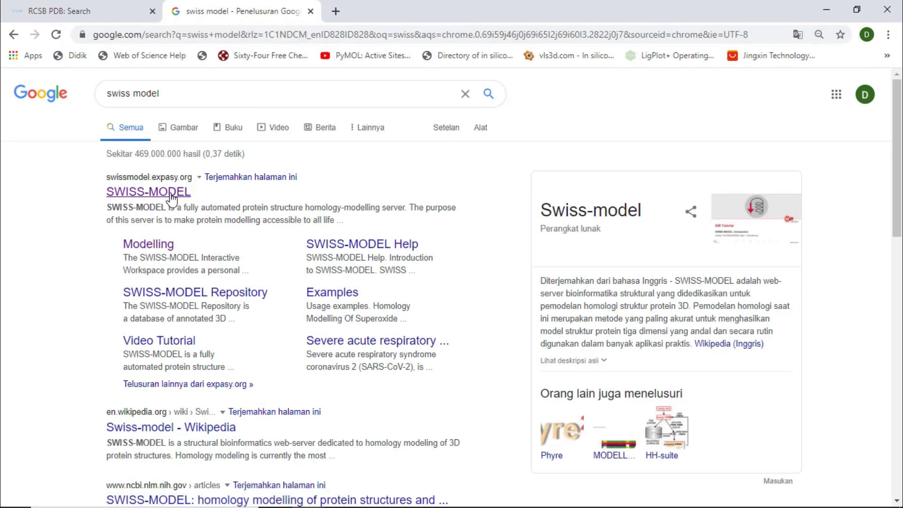
left_click(171, 193)
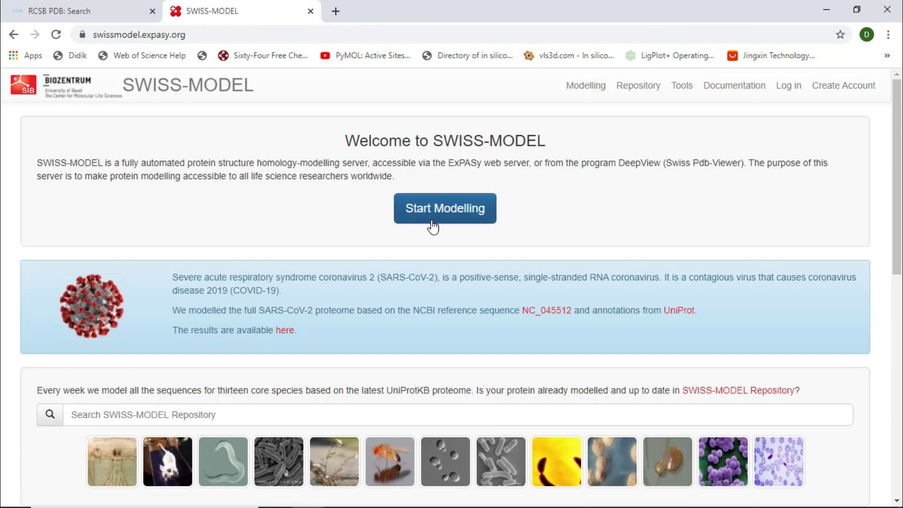
Open the Zhang Lab I-TASSER site in a new browser tab and view its QUARK and LOMETS server pages.
left_click(335, 11)
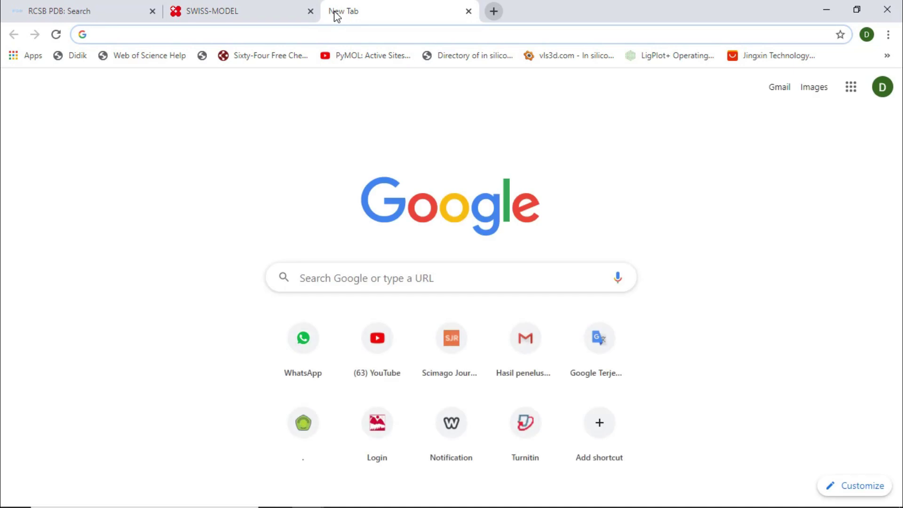
type("z")
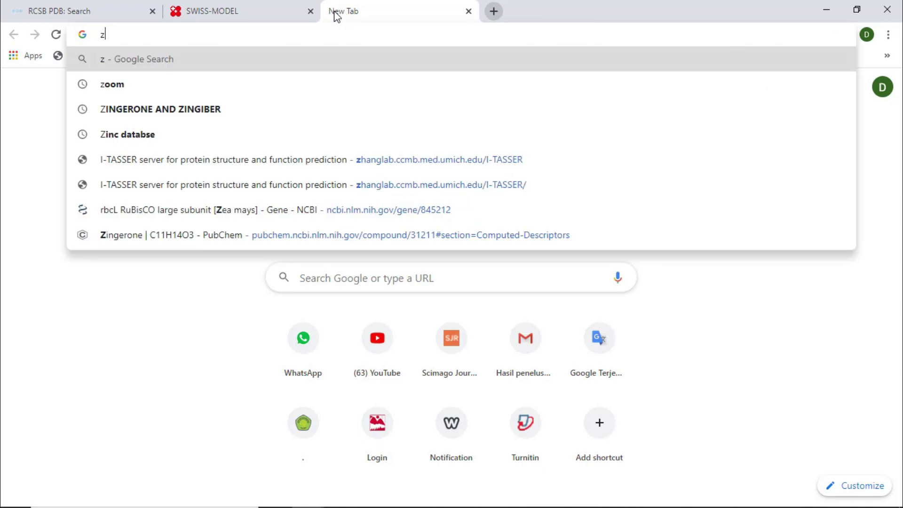
type("hang")
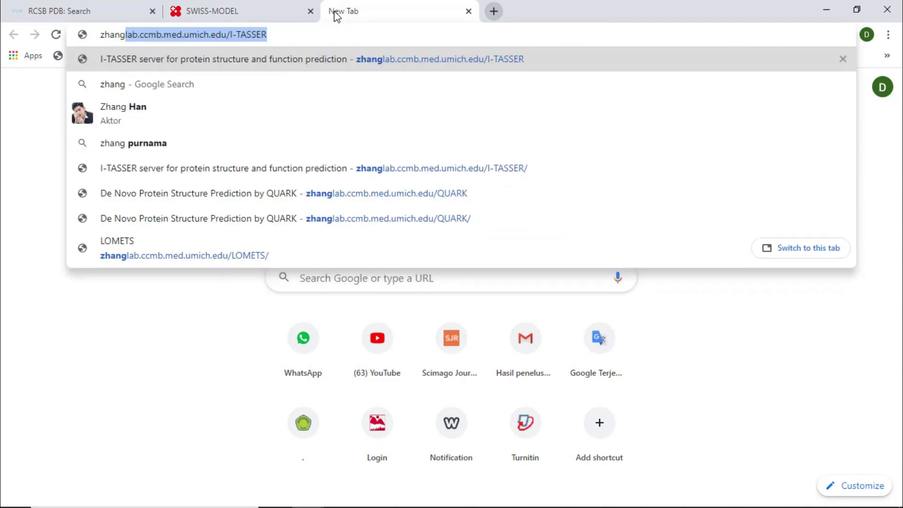
key("Return")
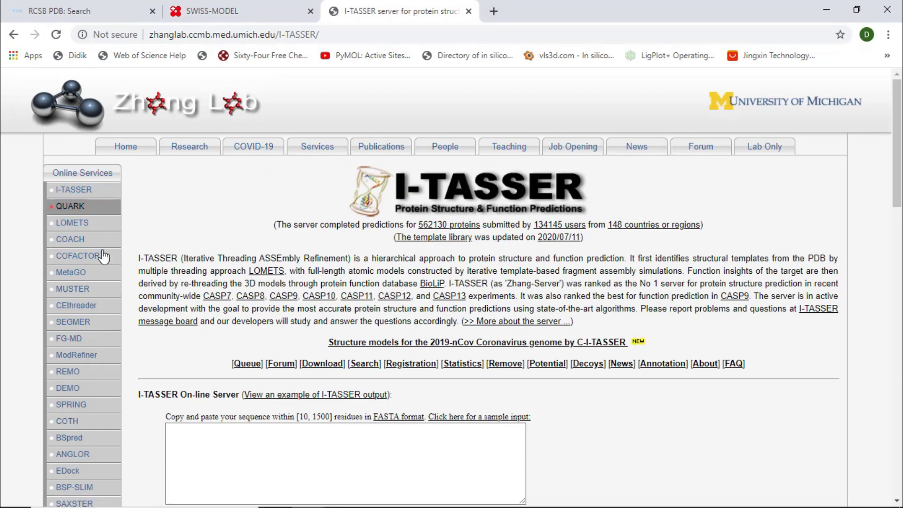
left_click(82, 213)
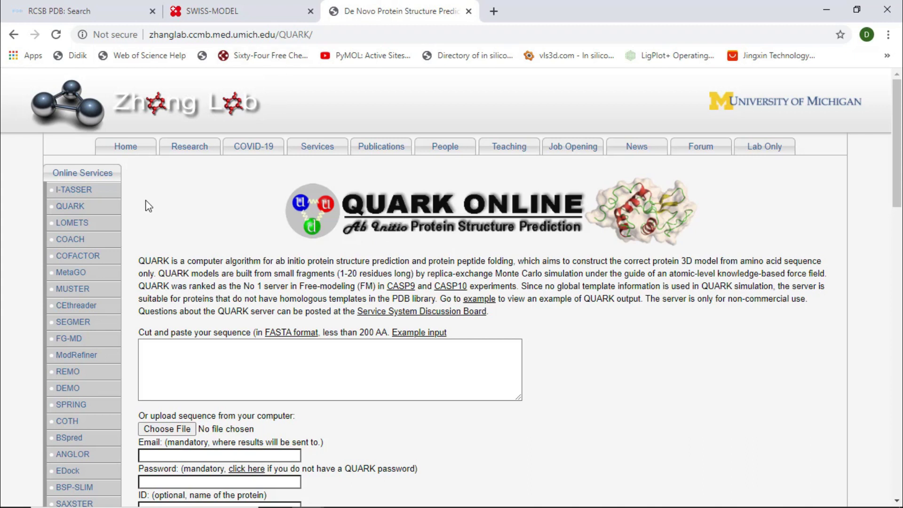
left_click(78, 226)
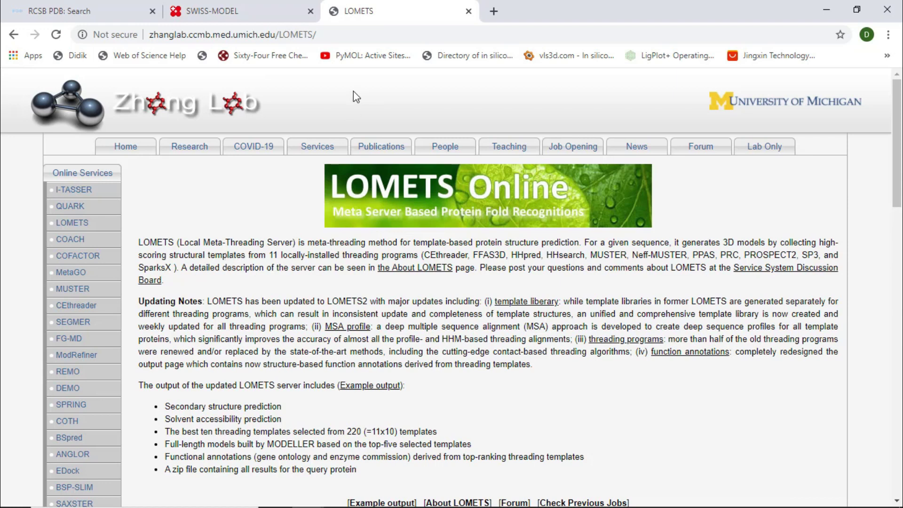
Review the home pages of the SWISS-MODEL, MODELLER and PHYRE2 homology modelling tools, ending on SWISS-MODEL.
left_click(252, 6)
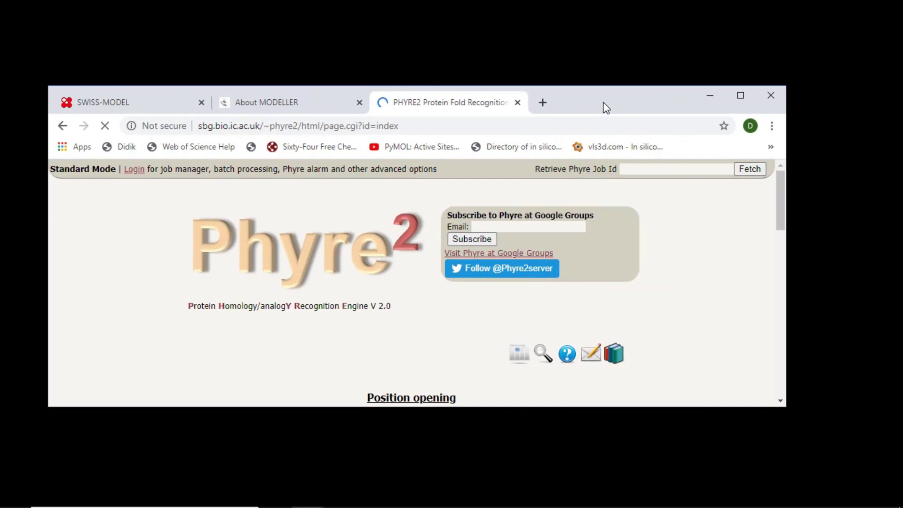
left_click(124, 102)
left_click(272, 102)
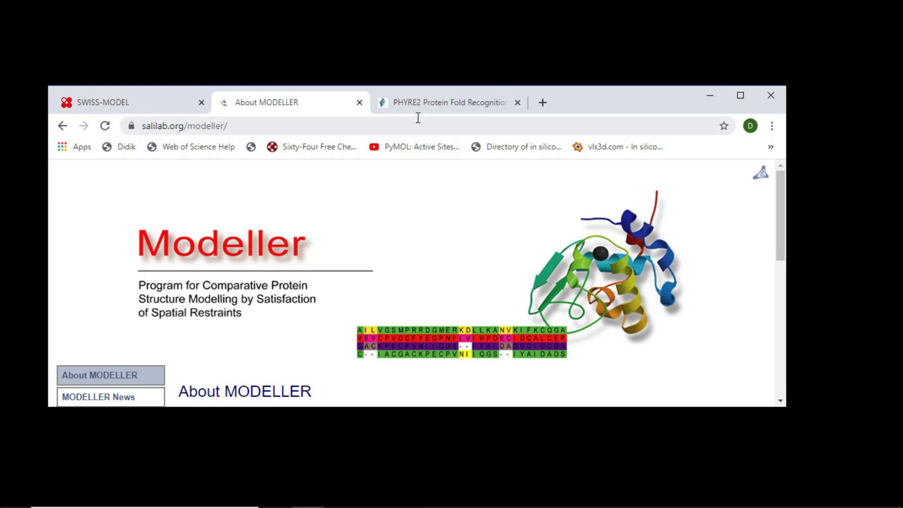
left_click(426, 107)
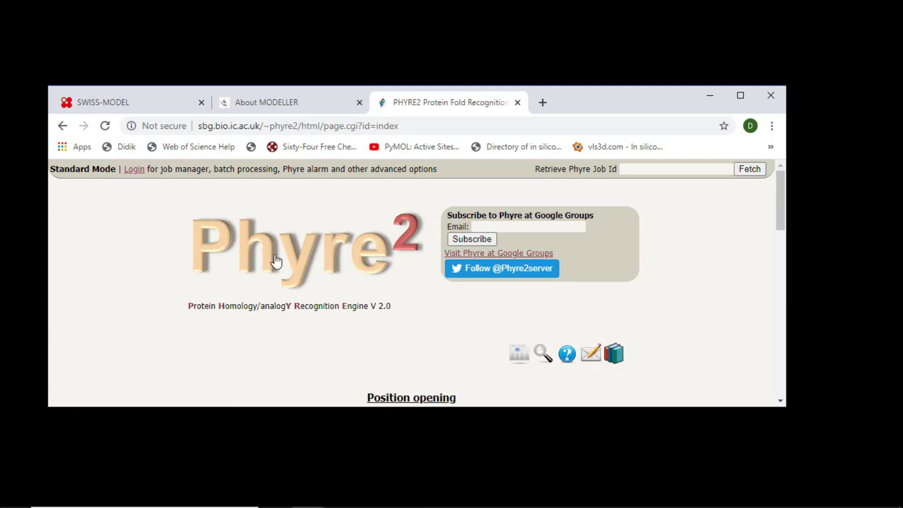
left_click(135, 105)
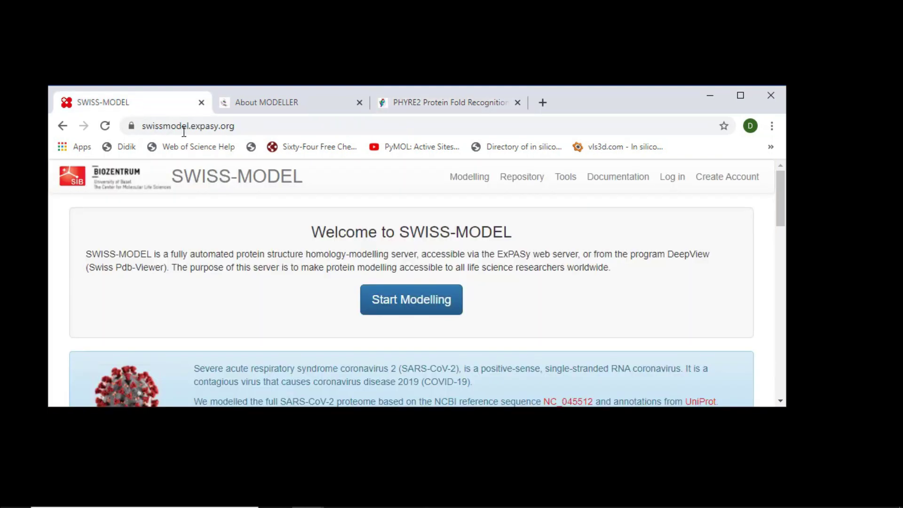
Start a new SWISS-MODEL project and paste the full spike glycoprotein FASTA sequence from the Notepad text file as its target sequence.
left_click(740, 96)
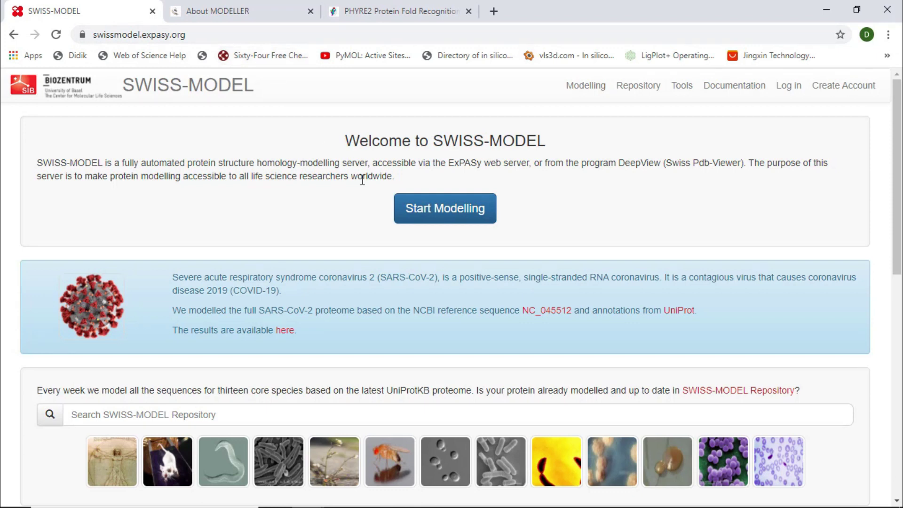
left_click(434, 219)
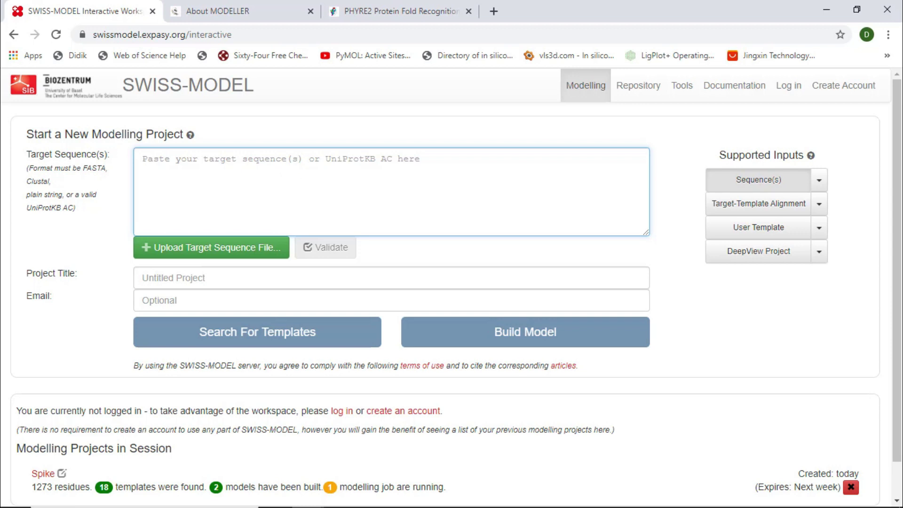
left_click_drag(901, 266, 556, 172)
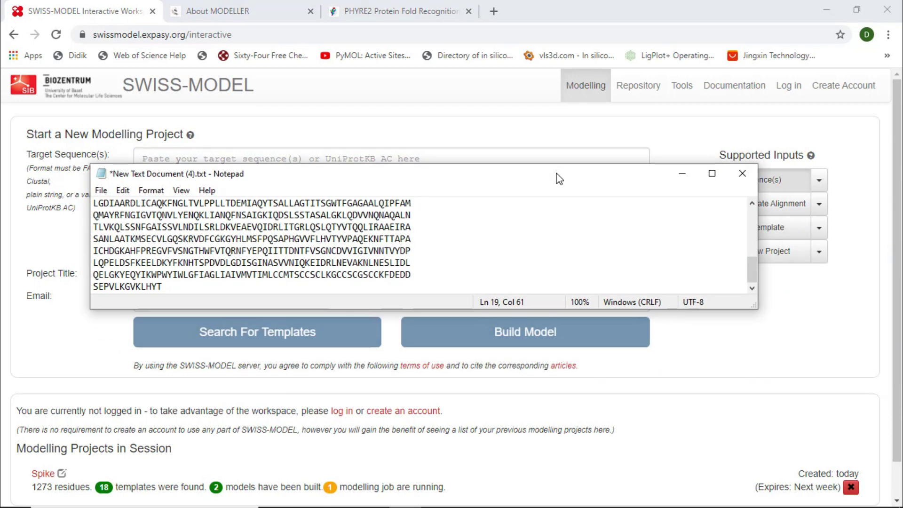
left_click(704, 176)
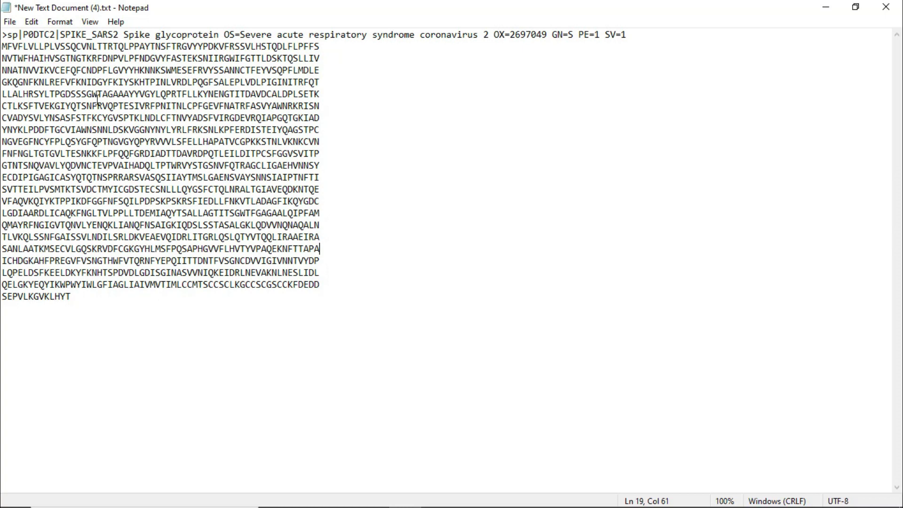
left_click_drag(75, 297, 2, 33)
right_click(64, 53)
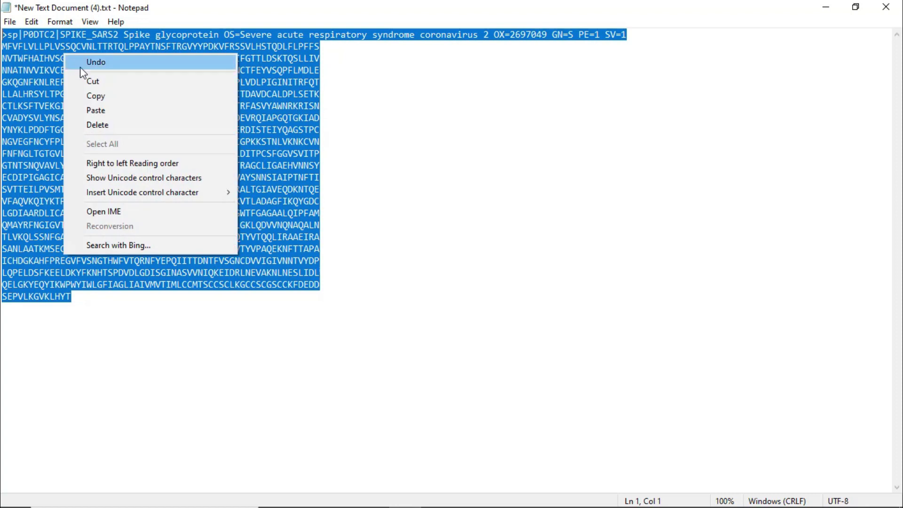
left_click(92, 95)
left_click(833, 11)
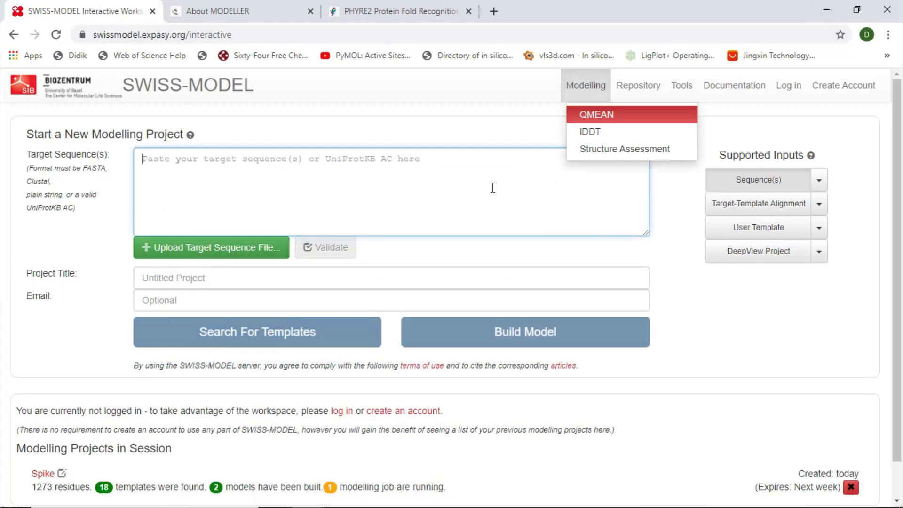
right_click(197, 166)
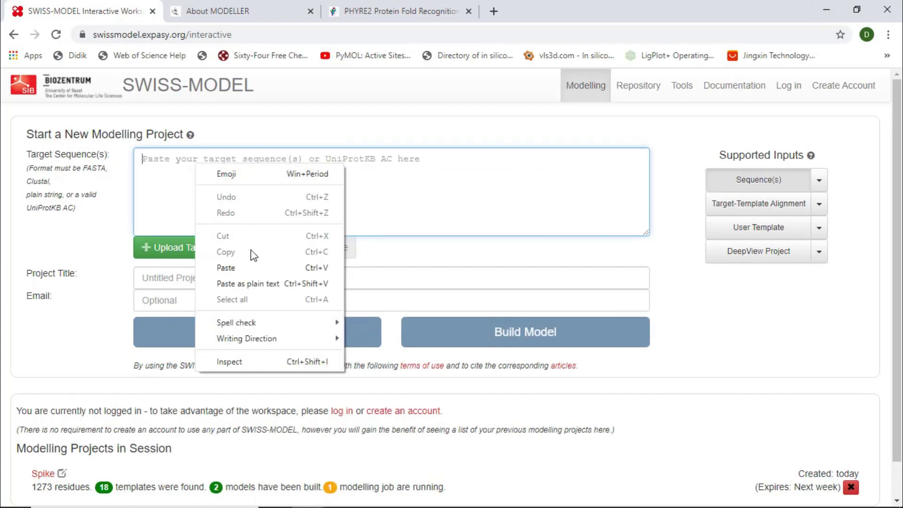
left_click(226, 268)
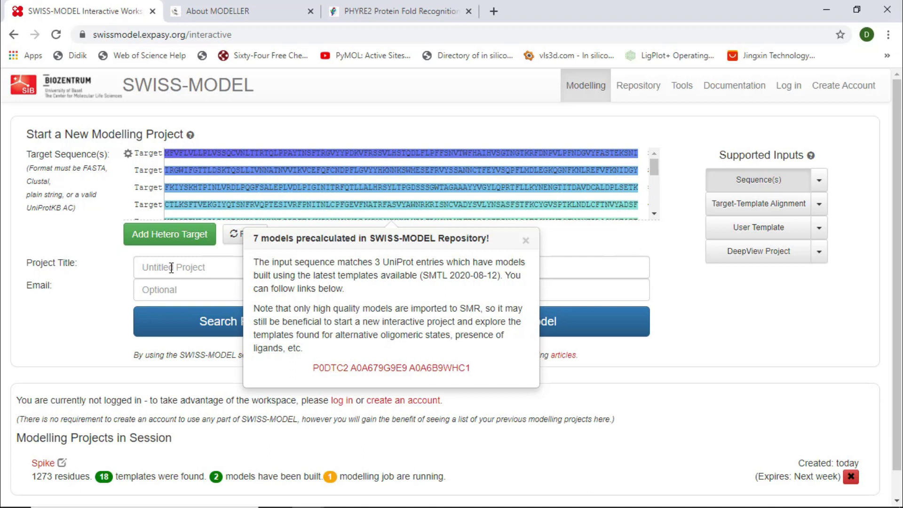
Title the modelling project spike and start the template search for the target sequence.
left_click(171, 267)
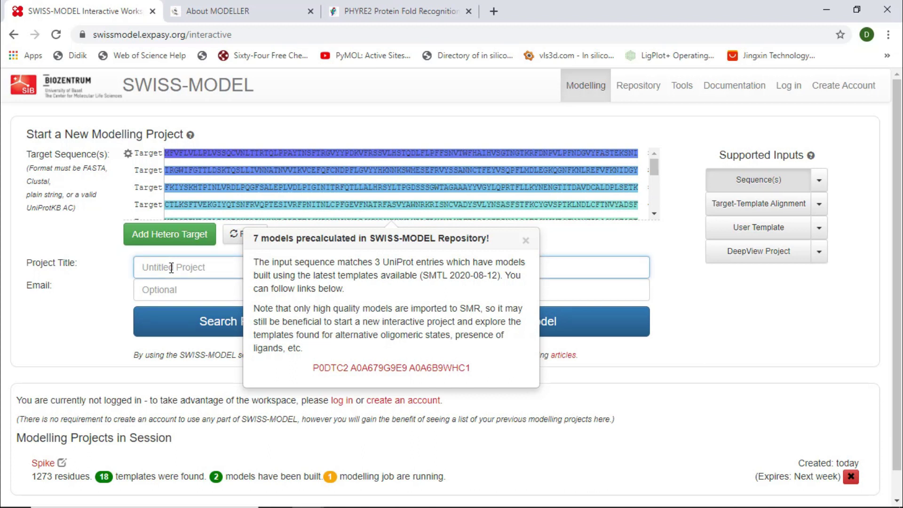
type("spike")
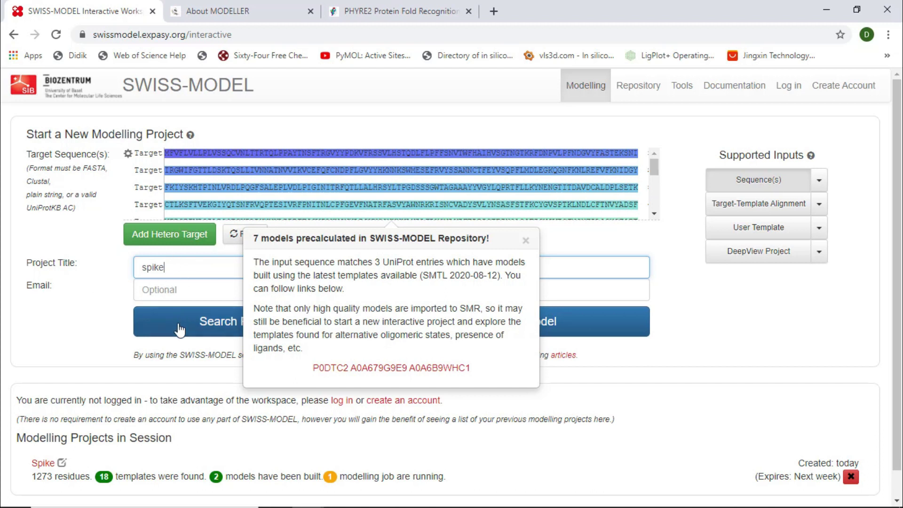
left_click(179, 331)
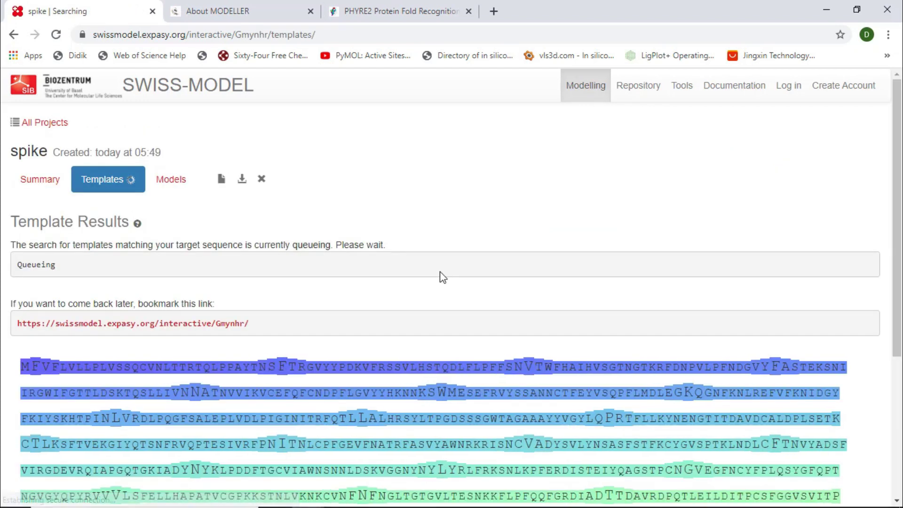
scroll(439, 272, "down", 1)
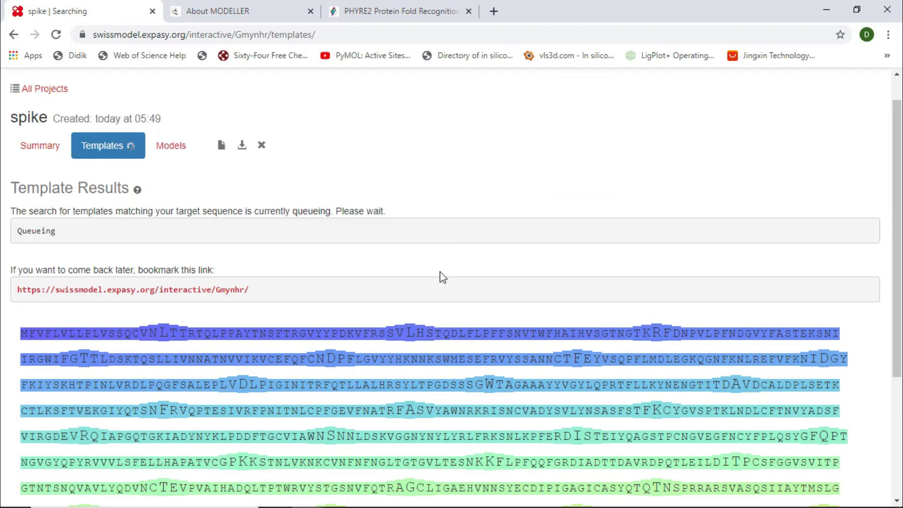
scroll(439, 272, "down", 3)
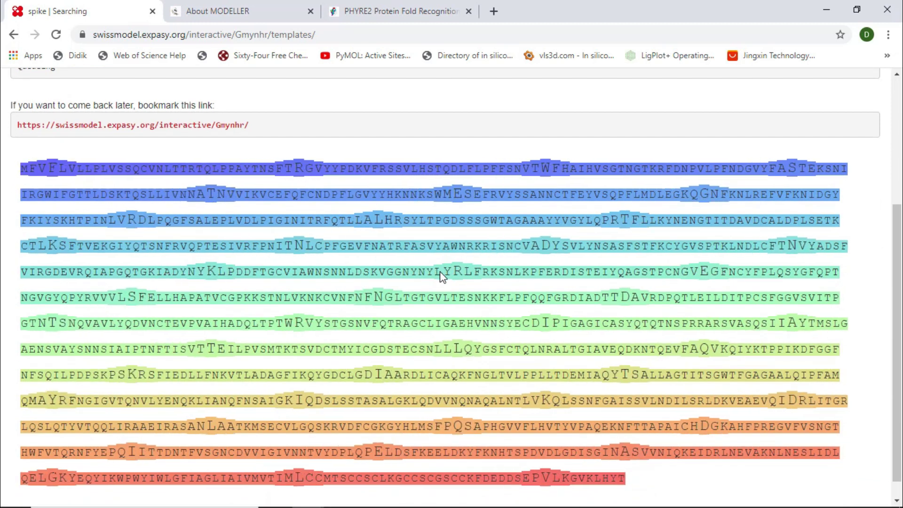
scroll(441, 273, "down", 1)
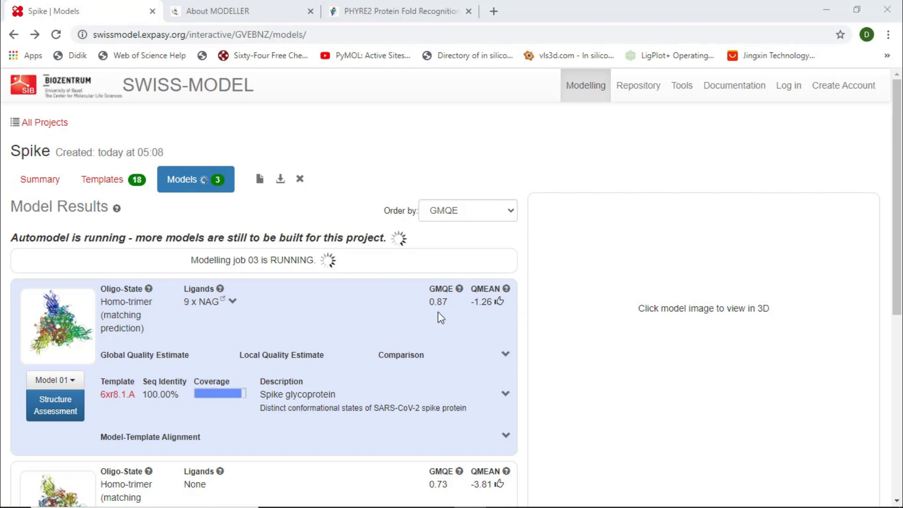
Examine the models built for the existing Spike project, including their GMQE and QMEAN scores, templates and sequence identity.
scroll(324, 296, "down", 1)
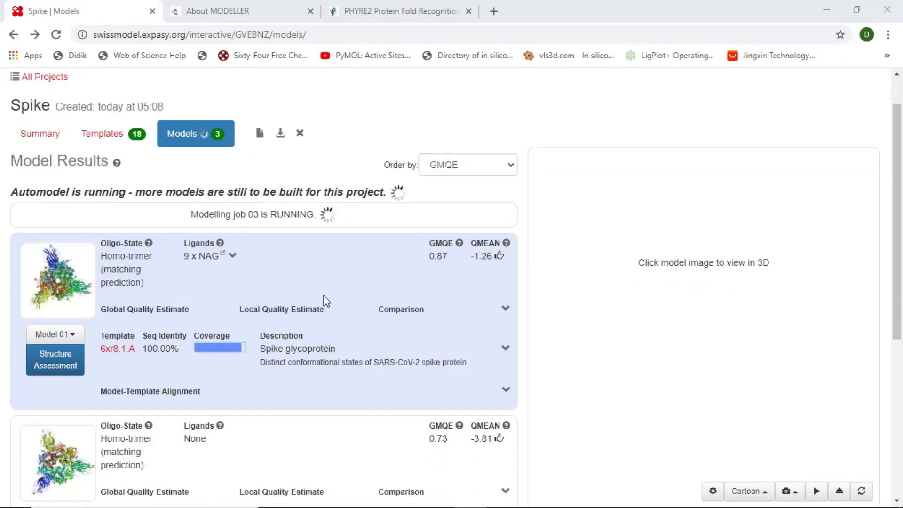
scroll(326, 301, "down", 2)
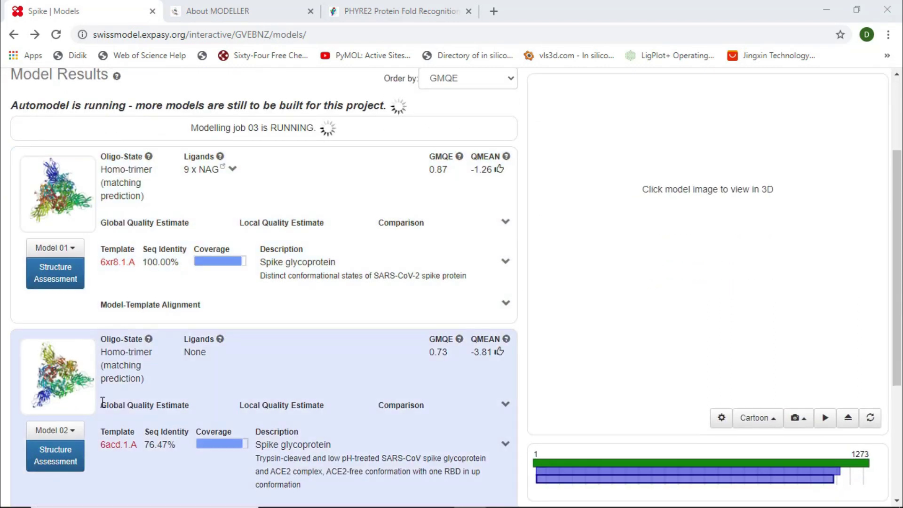
scroll(100, 371, "down", 3)
scroll(96, 333, "down", 2)
scroll(236, 326, "up", 4)
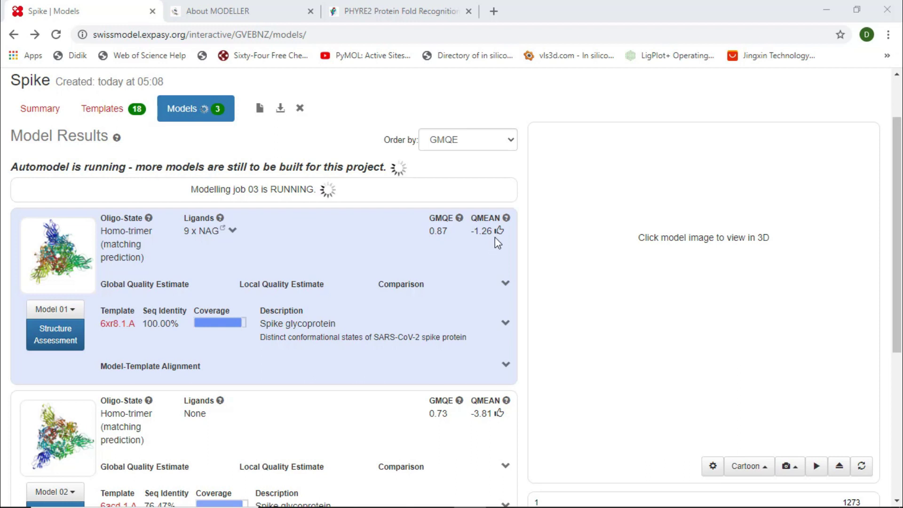
Display Model 01 of the Spike project in the 3D viewer and rotate it to a side view.
left_click(57, 254)
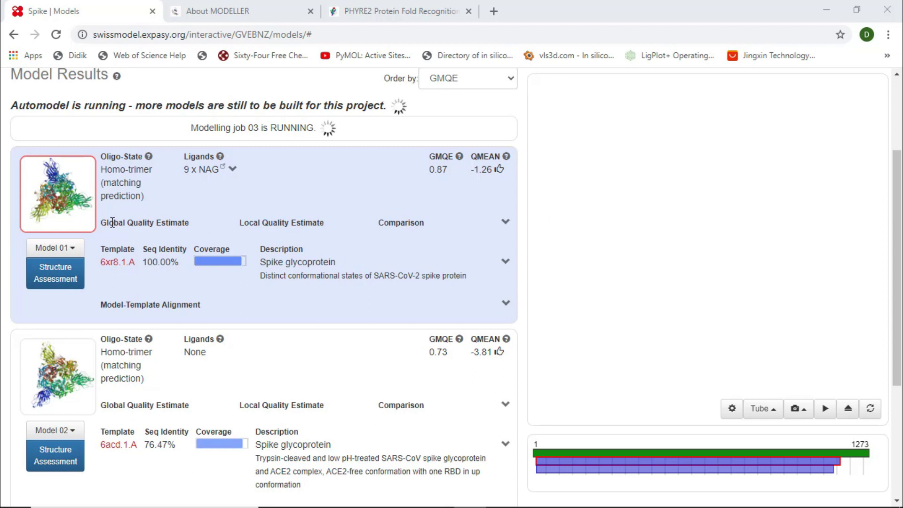
left_click(59, 189)
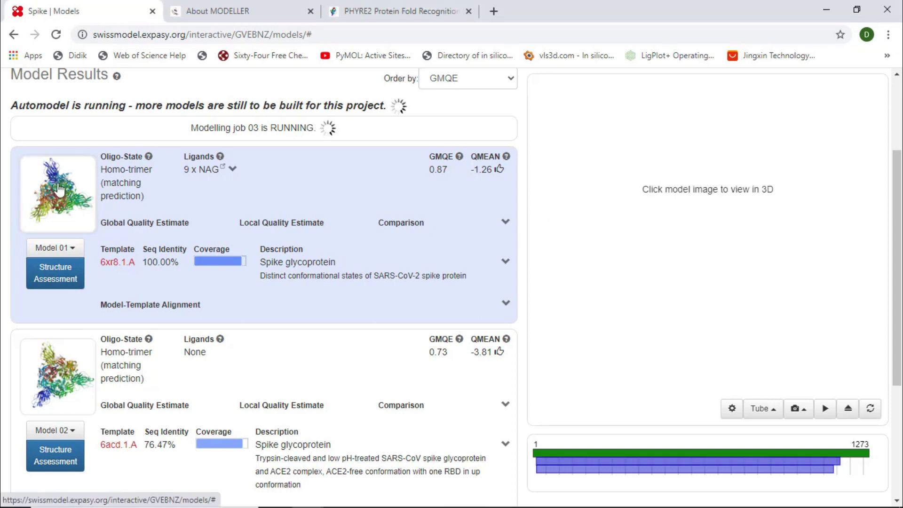
left_click(58, 189)
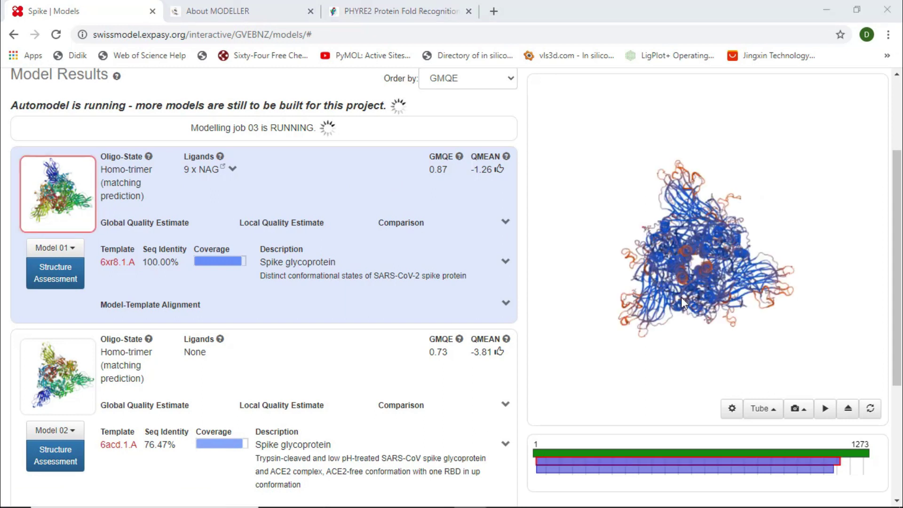
left_click_drag(683, 301, 695, 258)
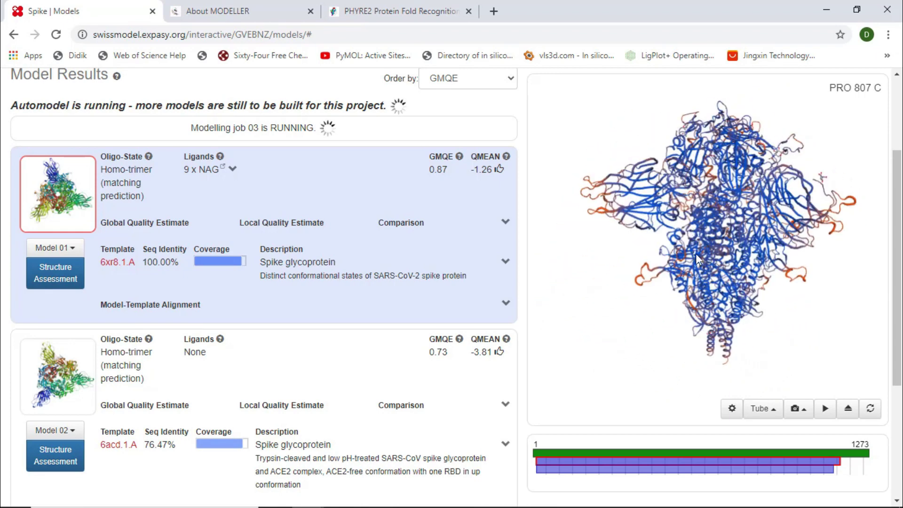
Switch the 3D viewer's representation of Model 01 to Cartoon and rotate the spike trimer to lie lengthwise.
left_click(770, 412)
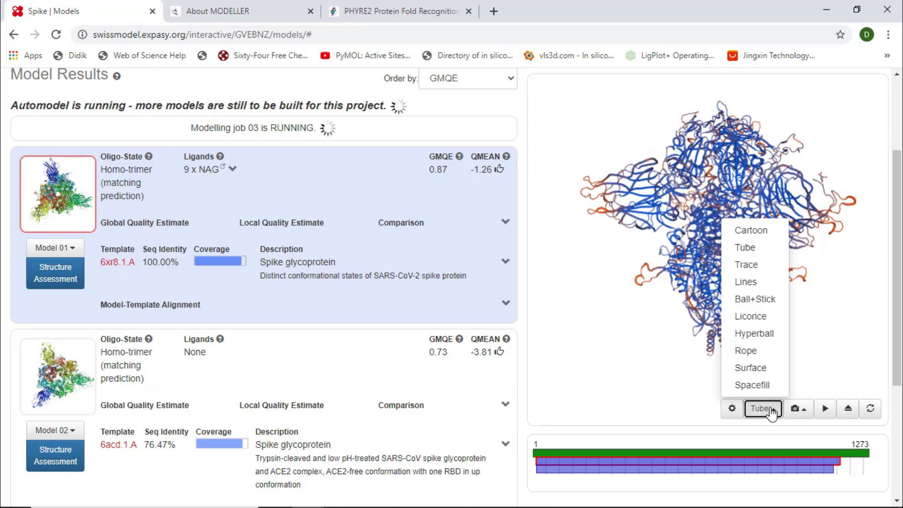
left_click(761, 231)
left_click_drag(766, 239, 751, 270)
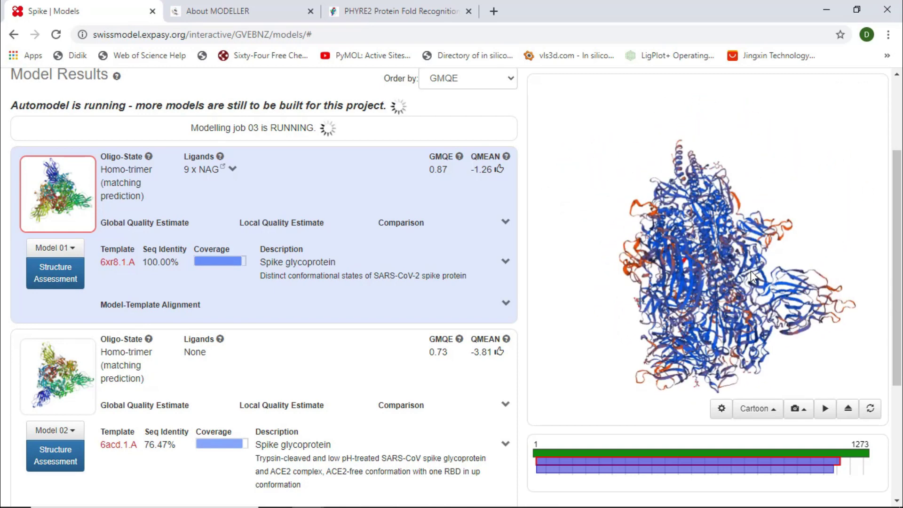
left_click_drag(728, 308, 704, 261)
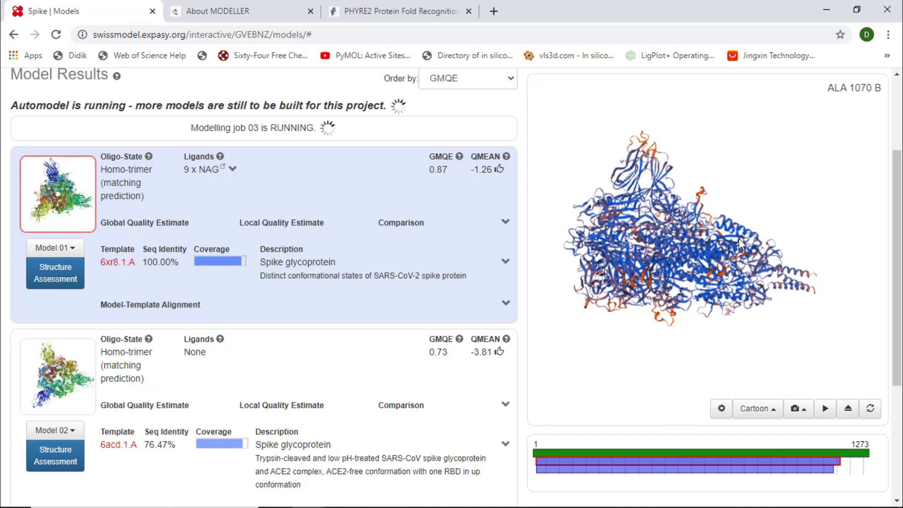
Examine the cartoon structure of Model 01 up close from several angles, including its QMEAN-coloured regions.
scroll(739, 237, "up", 1)
scroll(739, 238, "up", 3)
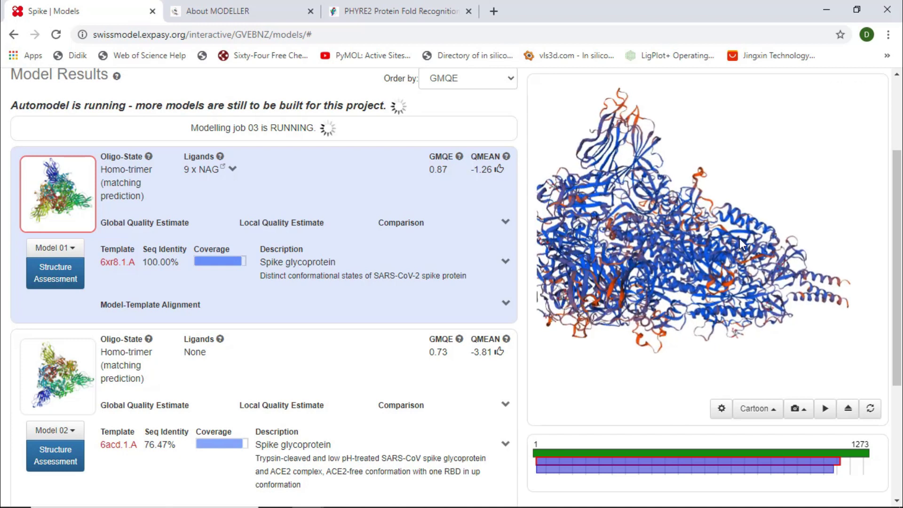
scroll(739, 238, "down", 3)
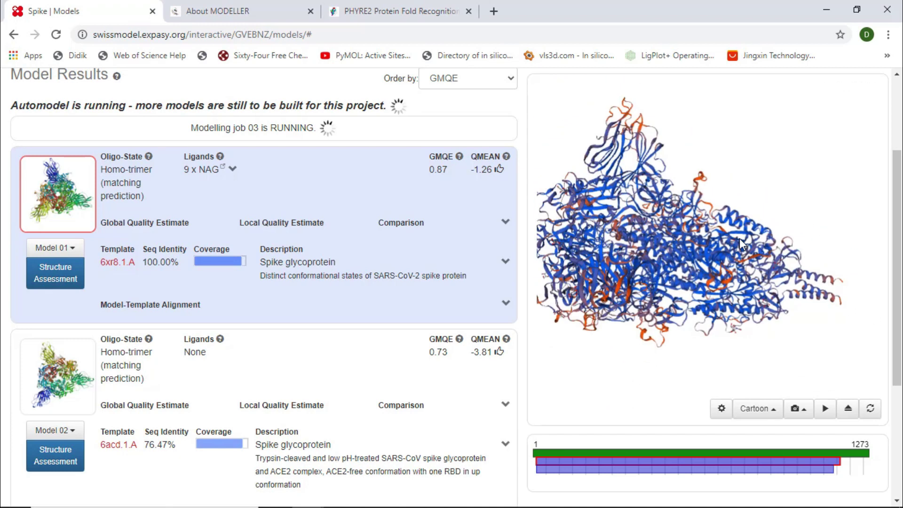
left_click(681, 252)
left_click_drag(681, 251, 717, 234)
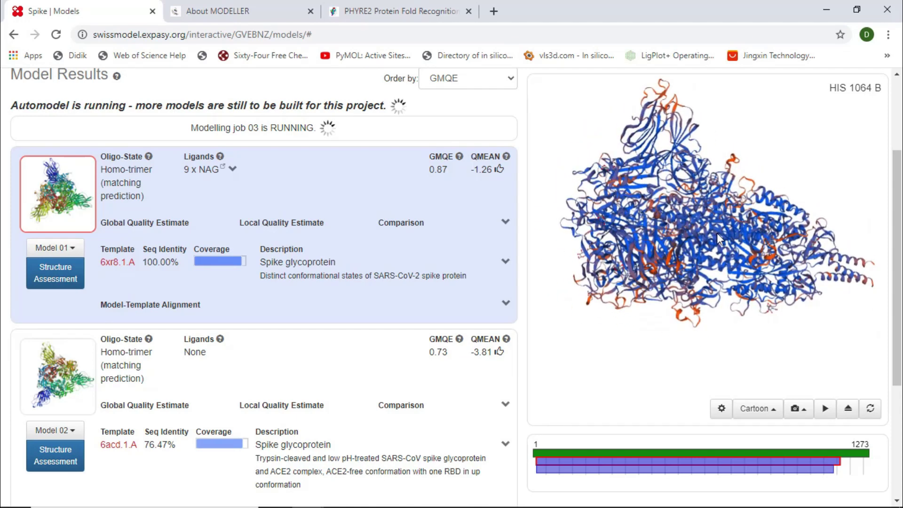
scroll(716, 233, "down", 2)
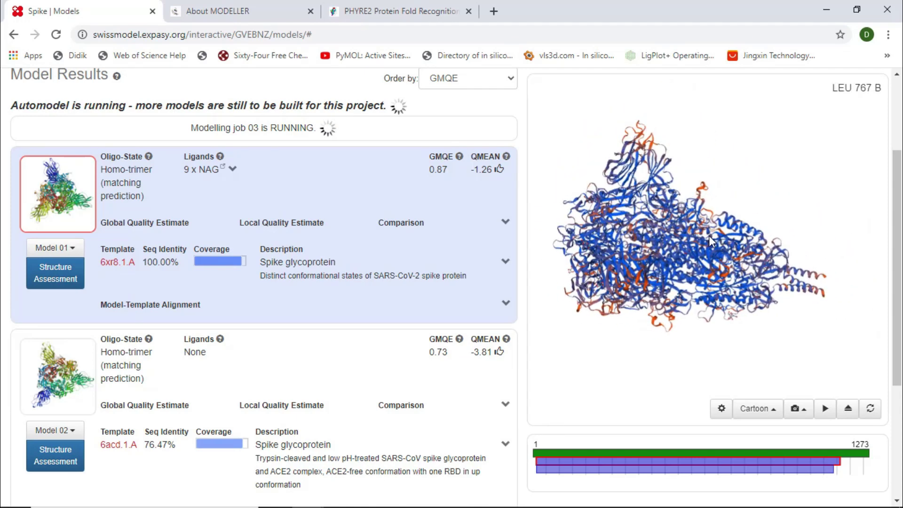
left_click_drag(639, 279, 709, 222)
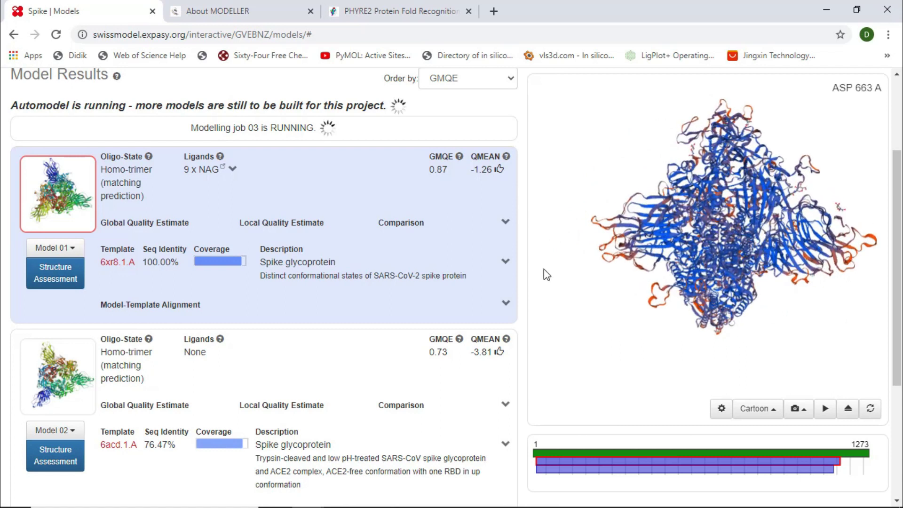
scroll(544, 268, "up", 1)
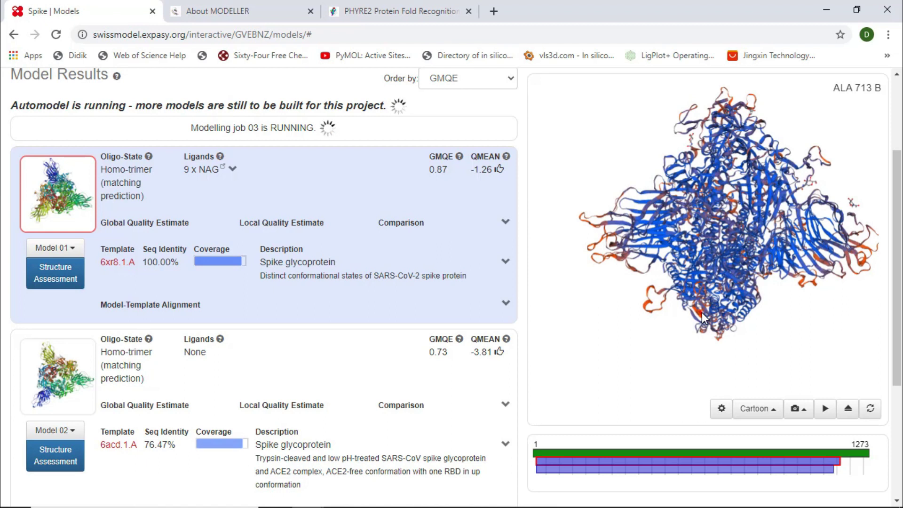
scroll(693, 312, "up", 1)
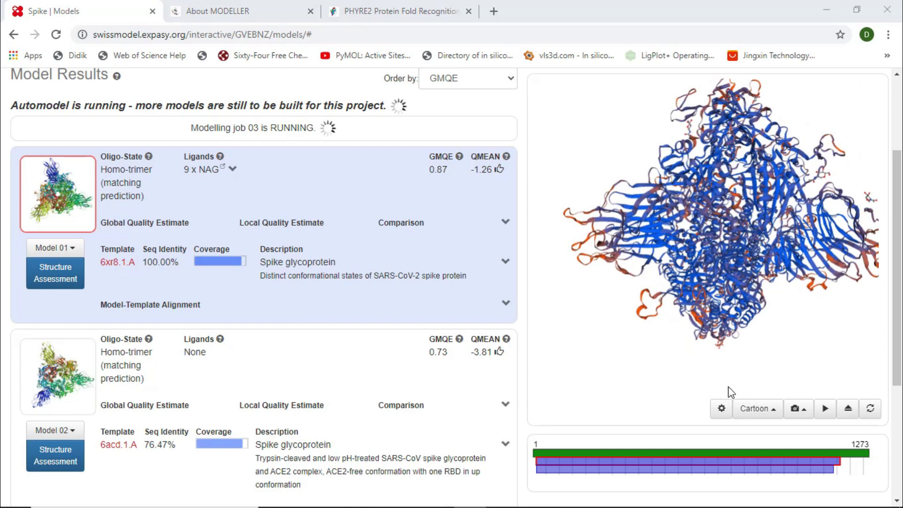
Review the 3D viewer's secondary structure, colour scheme and background options.
left_click(721, 409)
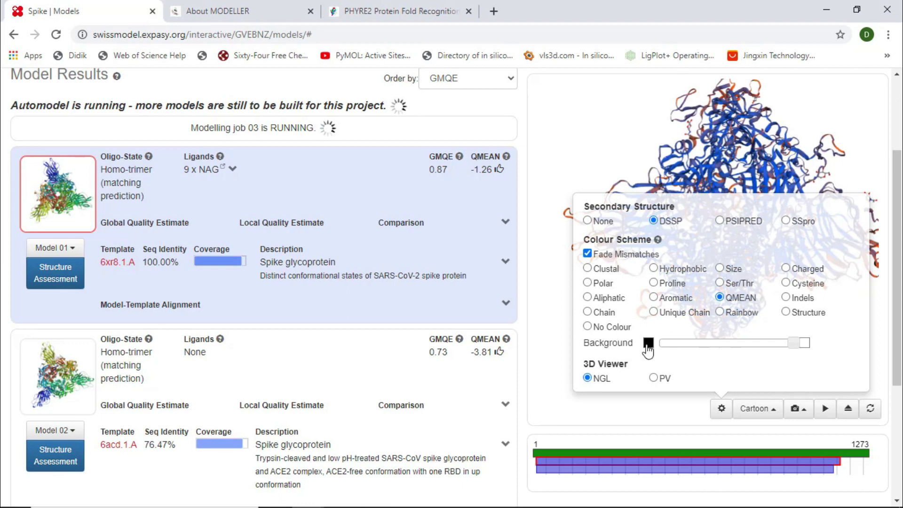
mouse_move(794, 343)
left_mouse_down()
mouse_move(684, 342)
mouse_move(805, 343)
mouse_move(793, 343)
left_mouse_up()
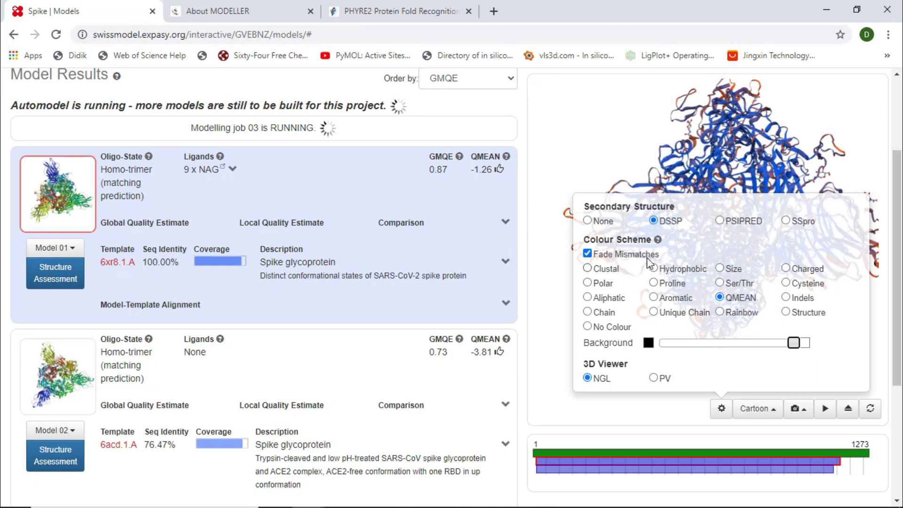
Download Model 01 in PDB format to the PROJECT (D:) drive as model_01.pdb.
left_click(72, 249)
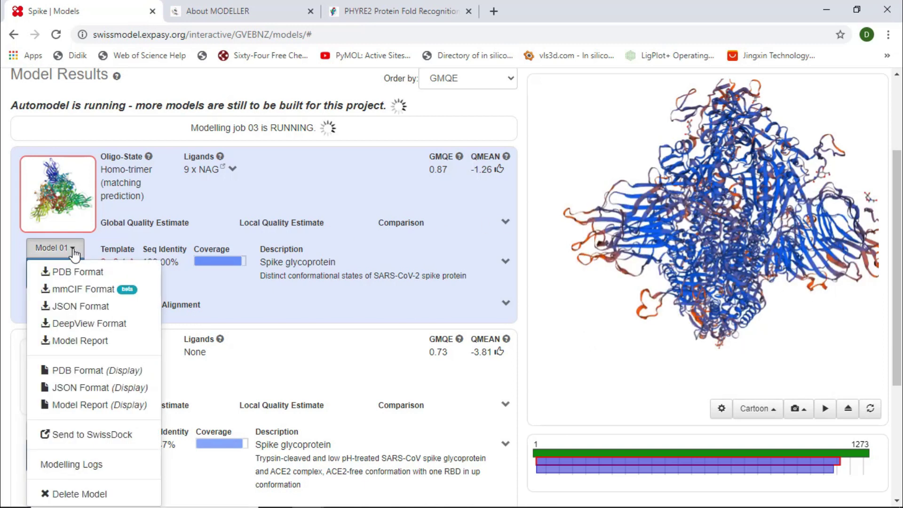
left_click(88, 281)
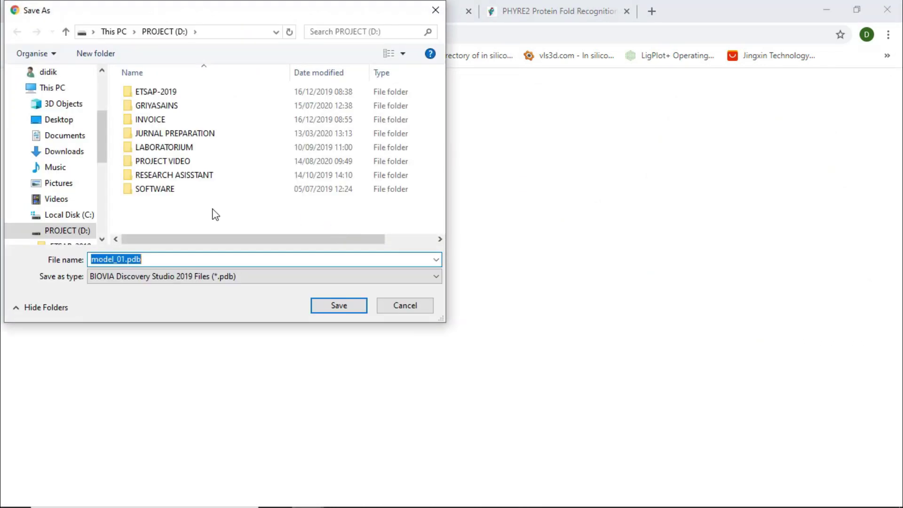
left_click(79, 232)
left_click(338, 304)
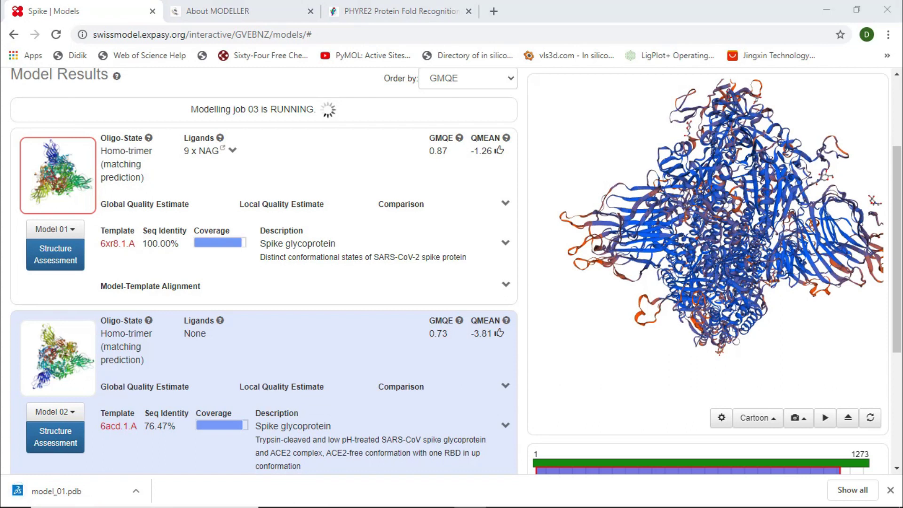
Show the downloaded model_01.pdb in its folder and open it in Discovery Studio Visualizer.
left_click(136, 490)
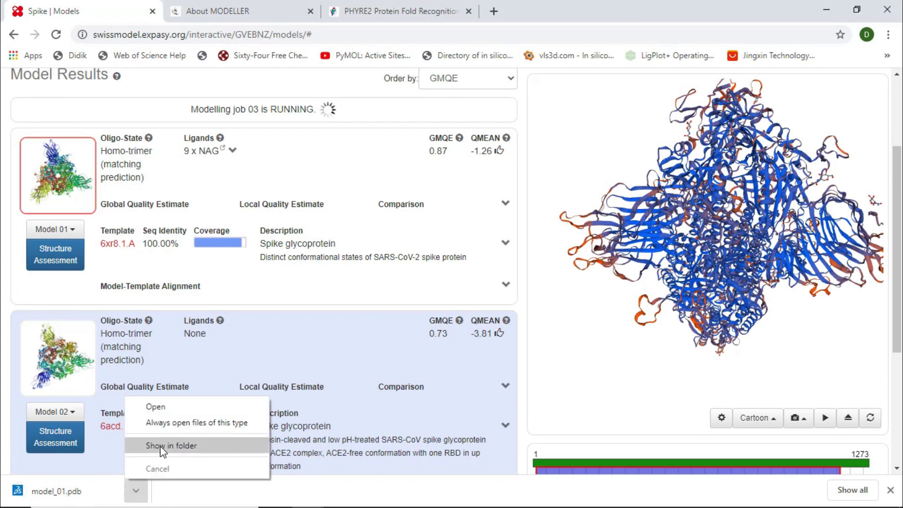
left_click(164, 445)
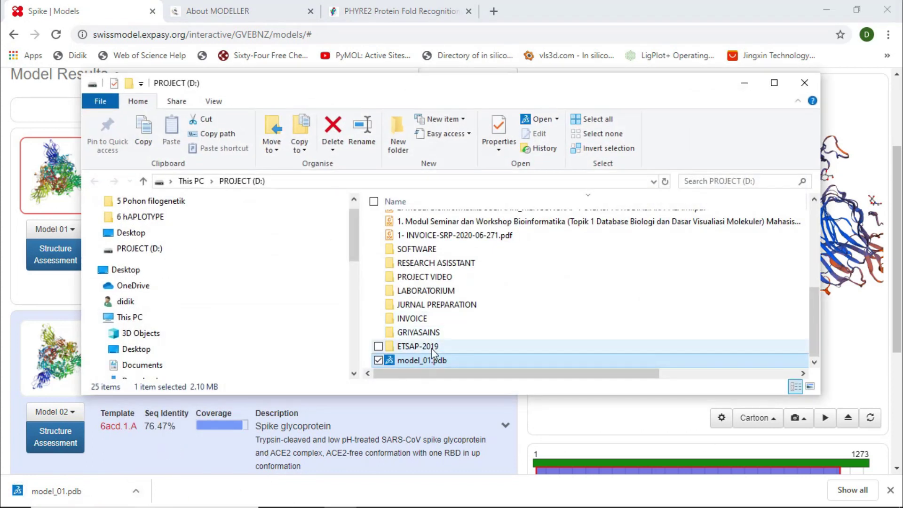
double_click(423, 363)
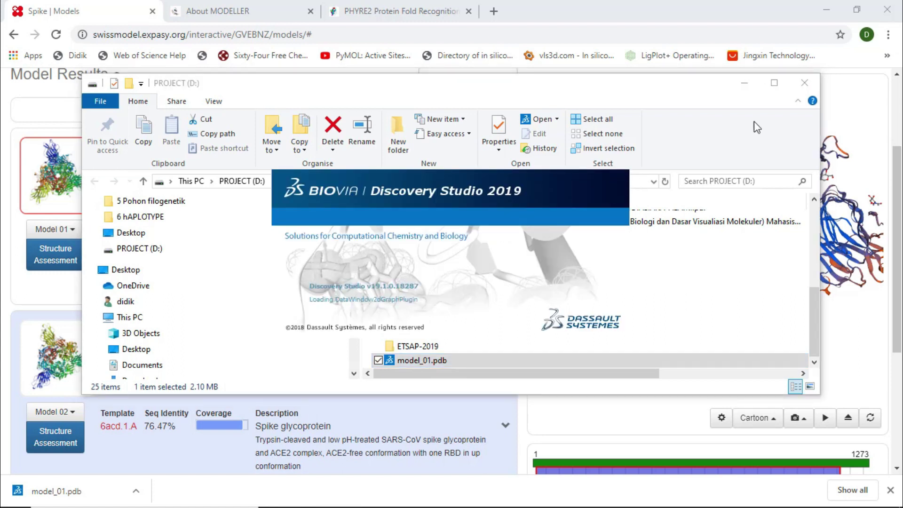
left_click(773, 82)
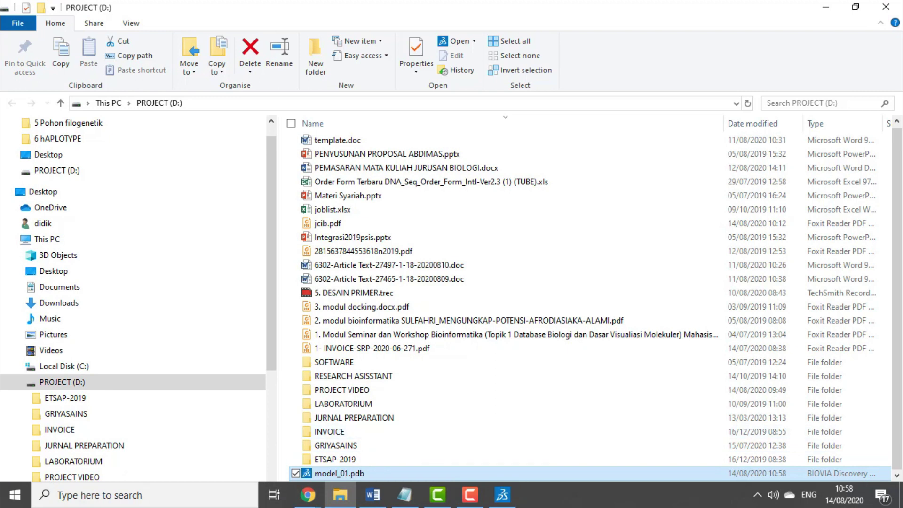
left_click(502, 494)
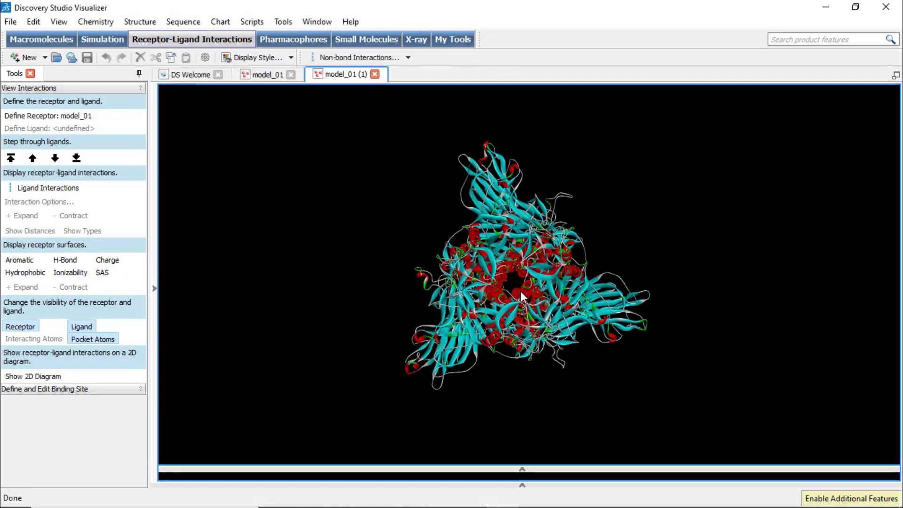
Rotate the spike trimer in model_01 from the top view to an upright side view and examine its helices, sheets and loops.
right_click_drag(520, 295, 564, 314)
right_click_drag(567, 198, 331, 258)
right_click_drag(548, 219, 457, 328)
right_click_drag(492, 180, 447, 261)
right_click_drag(574, 202, 583, 289)
right_click_drag(567, 204, 650, 194)
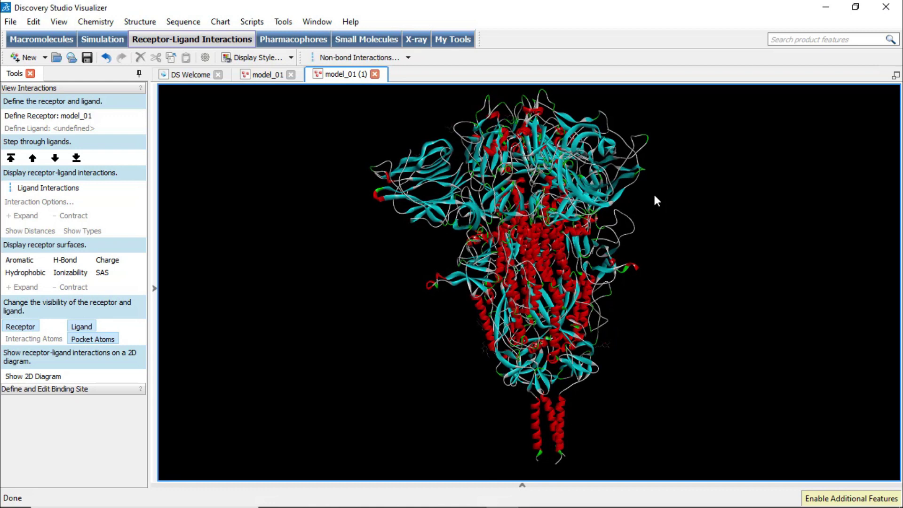
right_click_drag(549, 261, 578, 266)
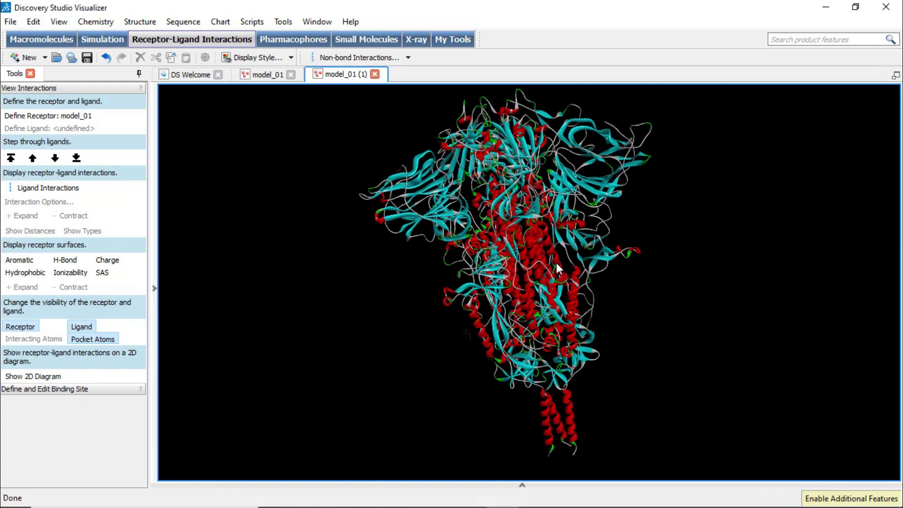
left_click_drag(517, 211, 684, 223)
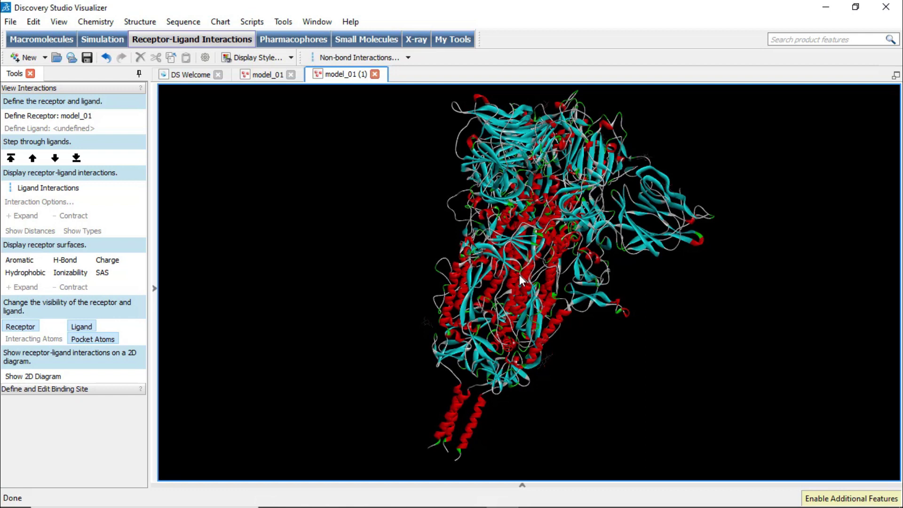
Close Discovery Studio Visualizer without saving the changes and return to the Chrome browser.
left_click(885, 7)
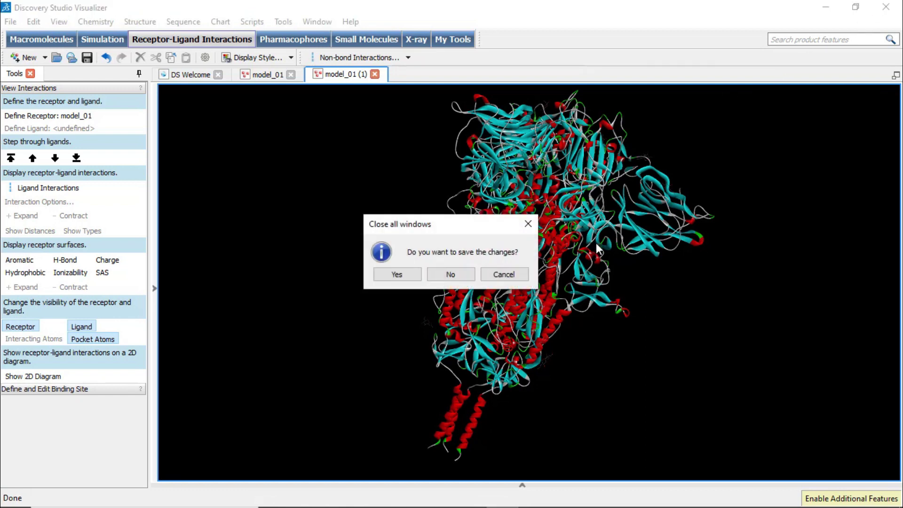
left_click(444, 276)
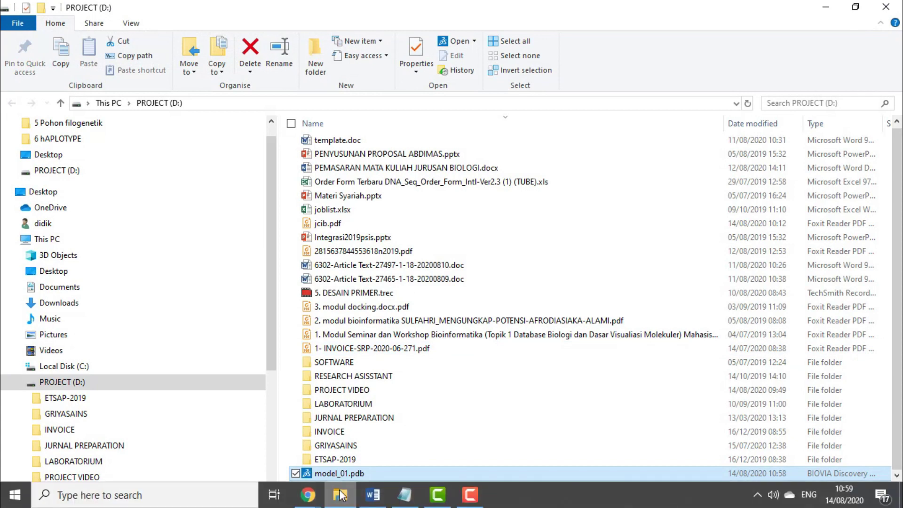
left_click(308, 494)
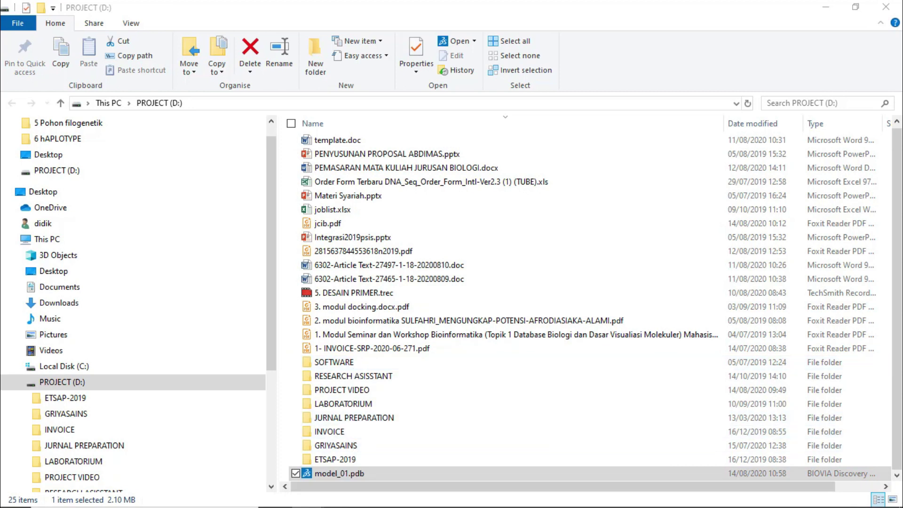
key("alt+Tab")
Open the I-TASSER server page at zhanglab.ccmb.med.umich.edu/I-TASSER in a new browser tab.
left_click(438, 9)
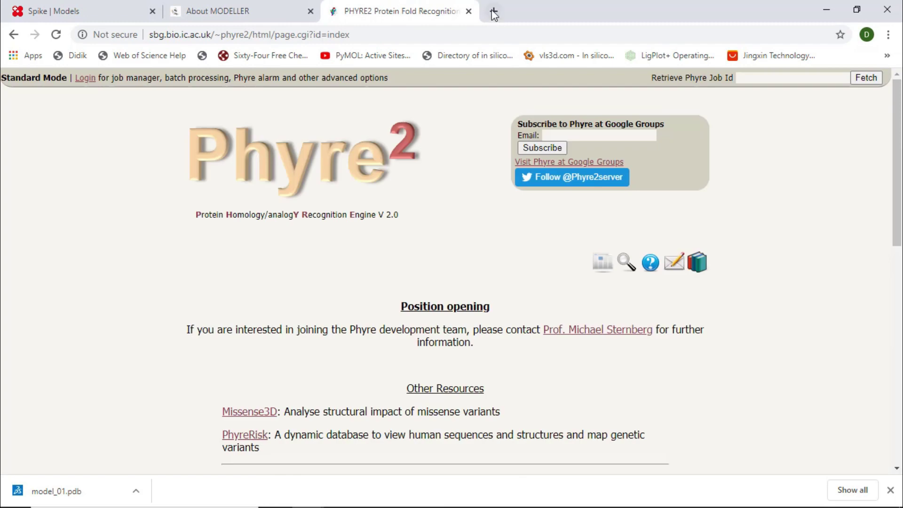
left_click(491, 12)
type("zh")
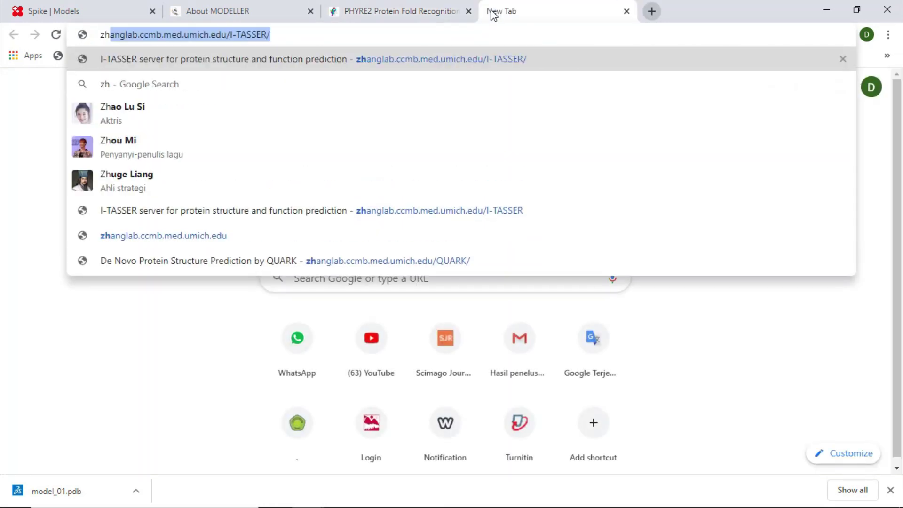
type("ang")
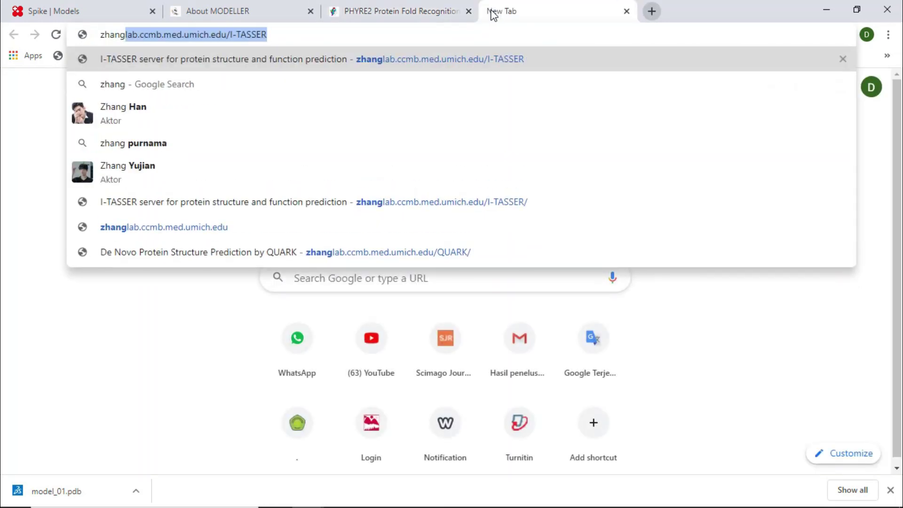
key("Return")
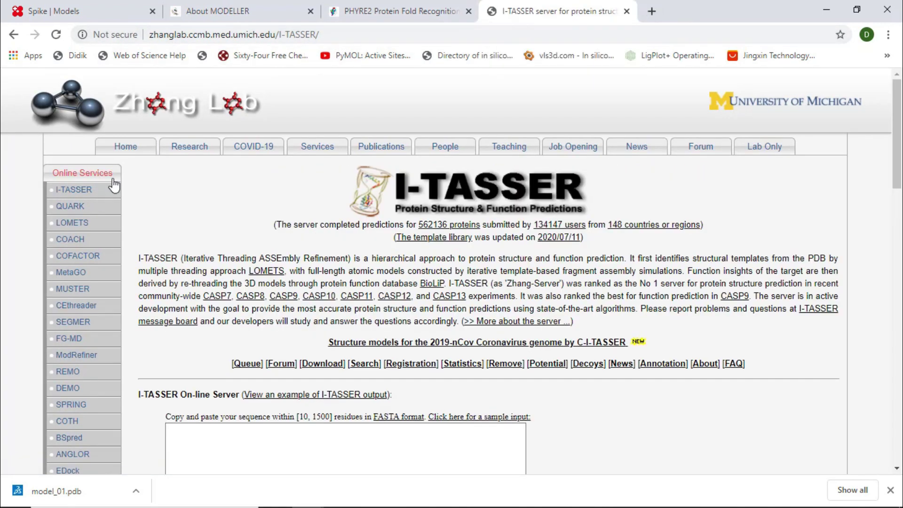
Open the QUARK ab initio structure prediction page of the Zhang Lab and place the cursor in its sequence input.
left_click(75, 207)
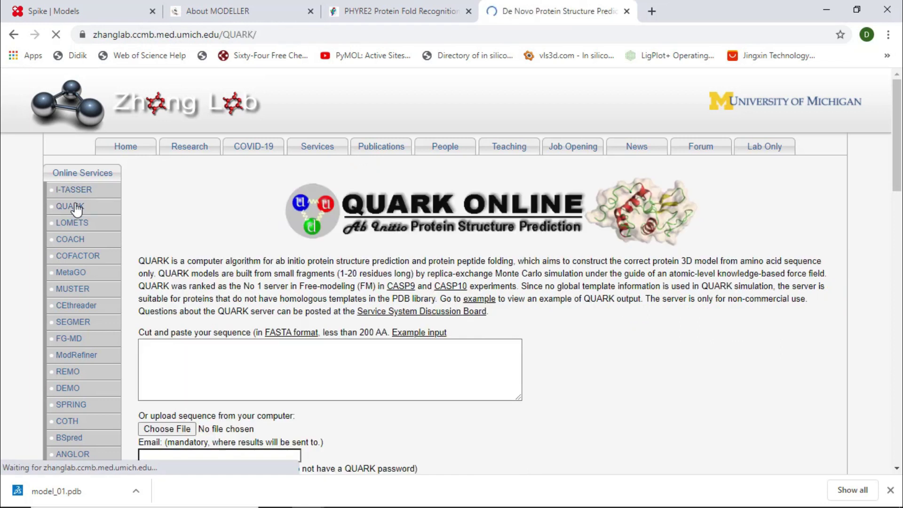
scroll(346, 282, "down", 3)
left_click(215, 226)
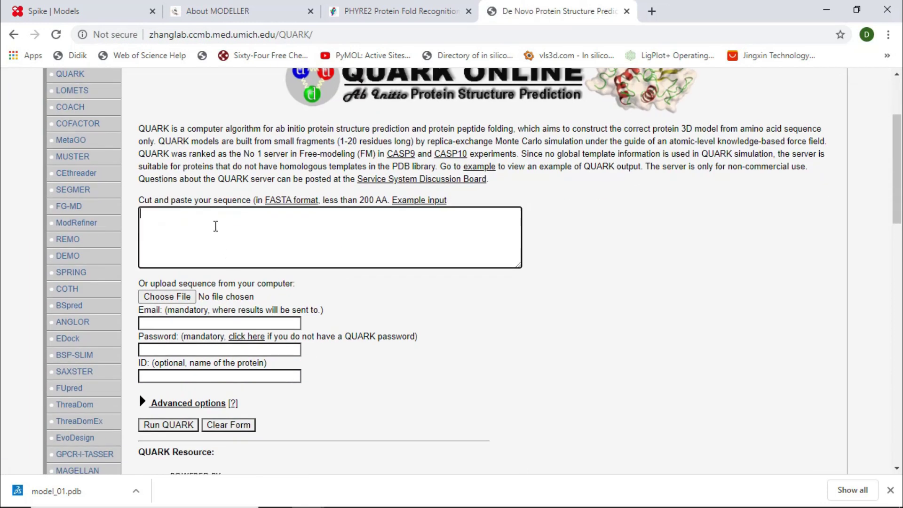
right_click(191, 222)
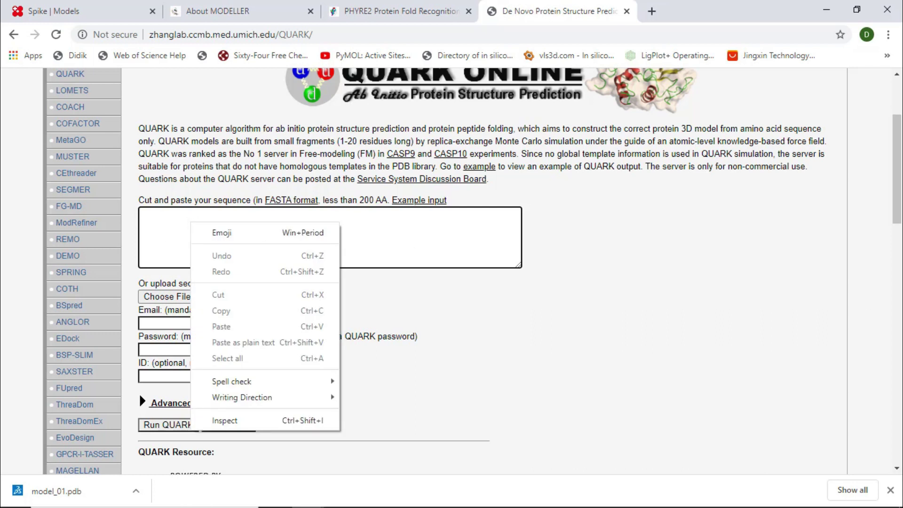
Copy the complete spike glycoprotein FASTA record, including its header, from the Notepad document and return to the QUARK page in Chrome.
key("alt+Tab")
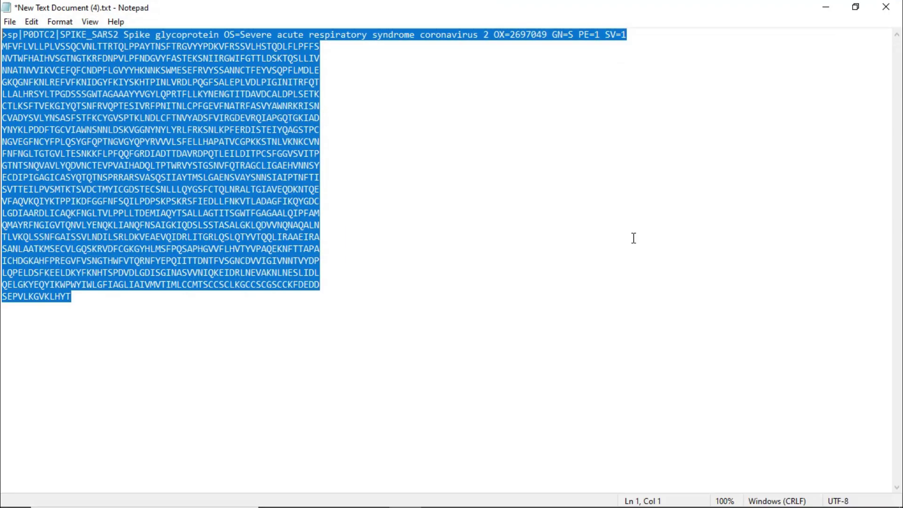
left_click(83, 299)
left_click_drag(83, 299, 7, 32)
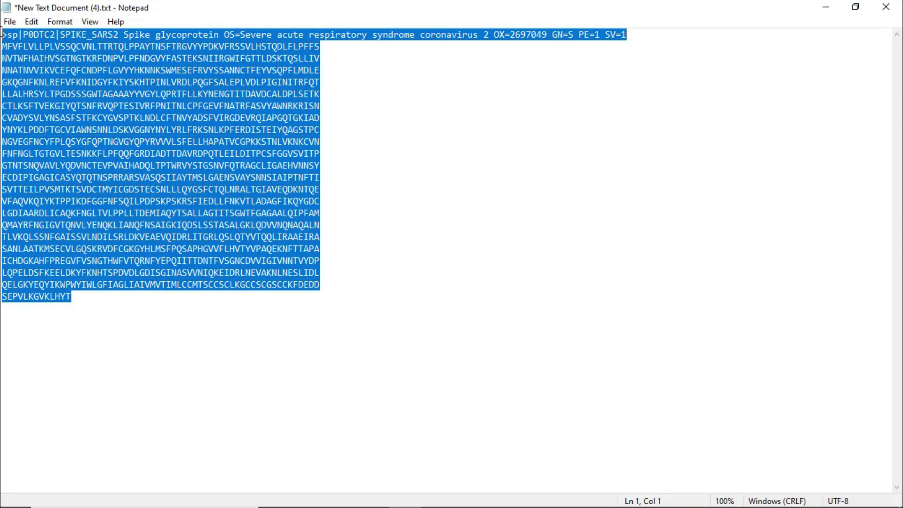
right_click(35, 62)
left_click(66, 104)
key("alt+Tab")
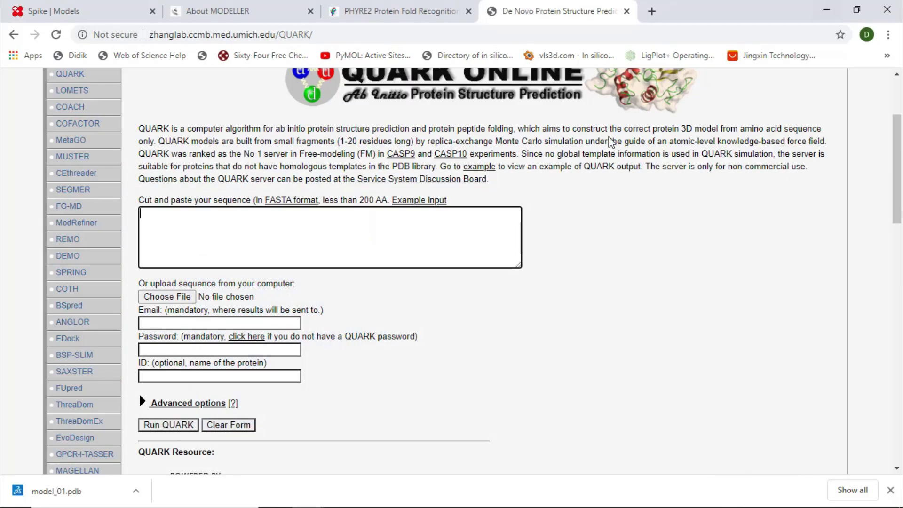
Paste the copied spike FASTA sequence into QUARK's sequence input and review the remaining submission fields.
right_click(192, 224)
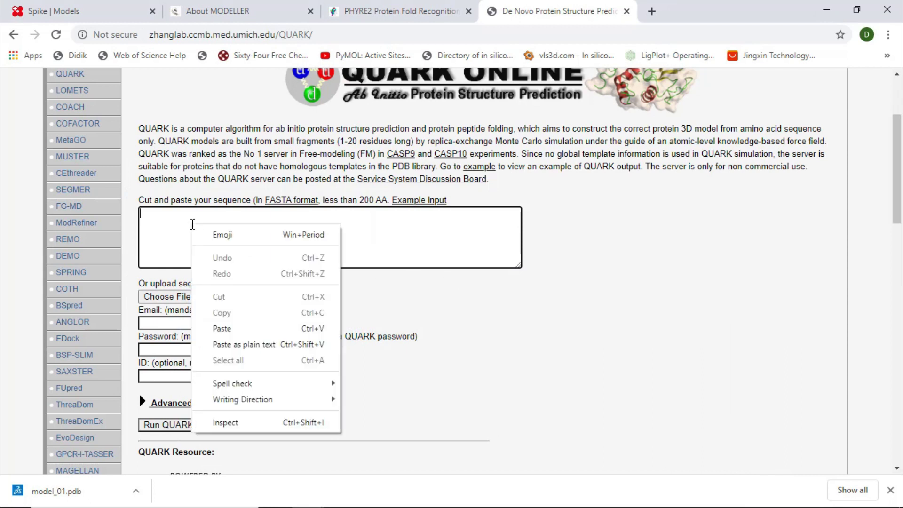
left_click(234, 328)
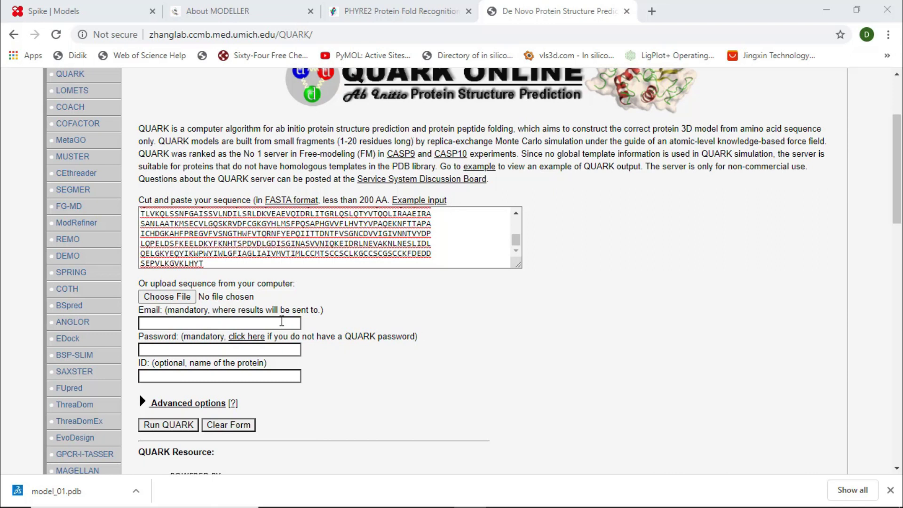
scroll(508, 348, "up", 3)
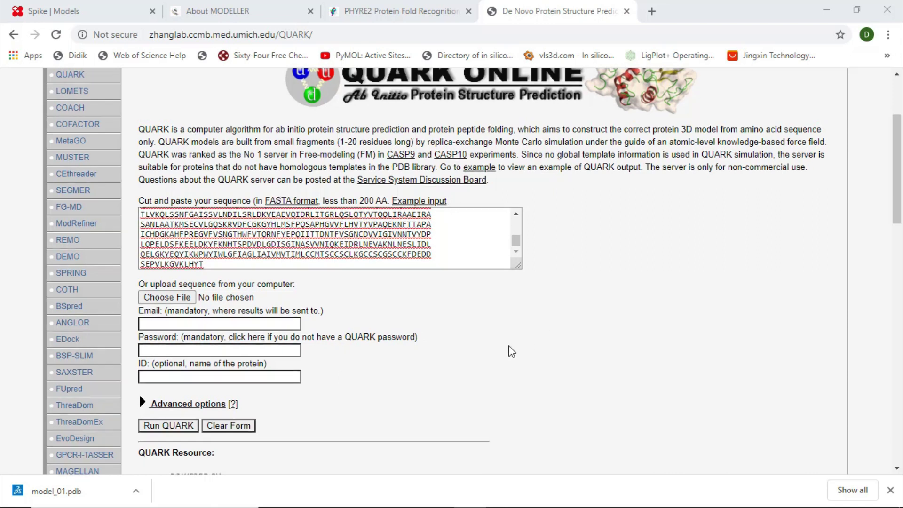
scroll(345, 314, "down", 3)
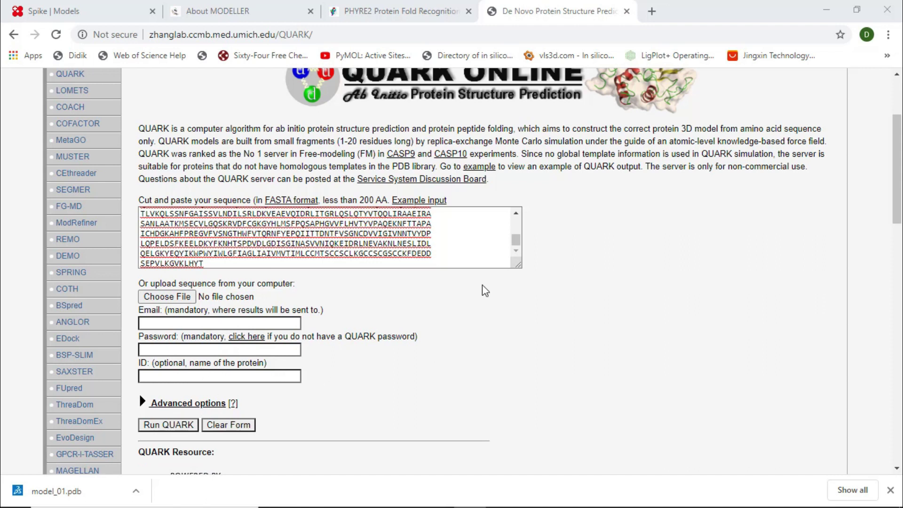
Open the LOMETS server page from the Zhang Lab online services and go to its sequence submission form.
scroll(485, 290, "up", 3)
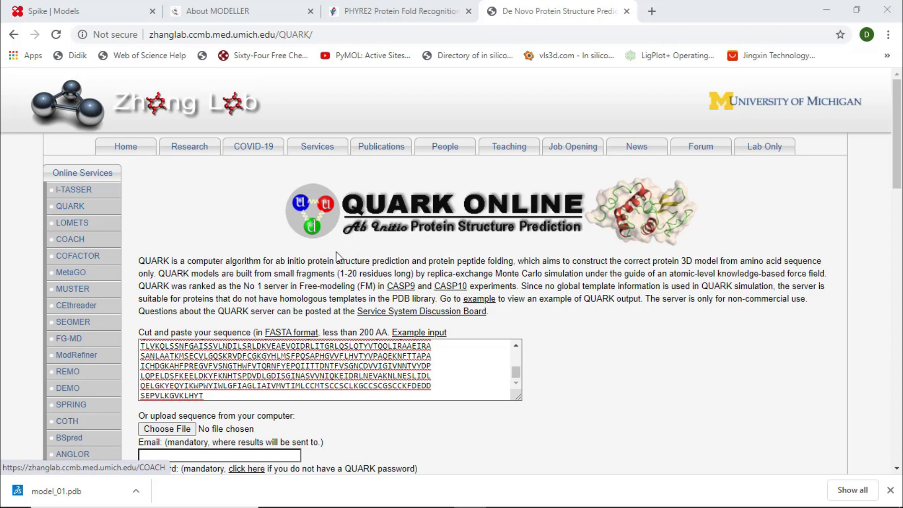
left_click(78, 226)
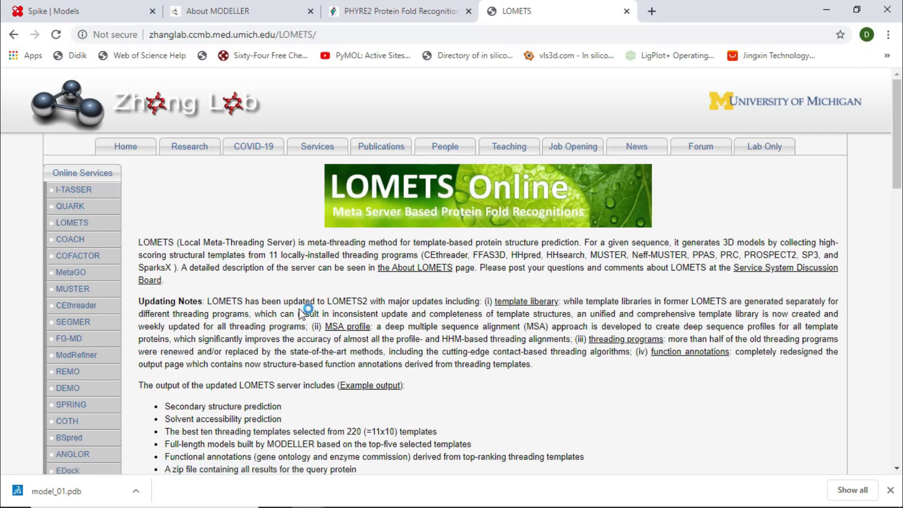
scroll(310, 315, "down", 5)
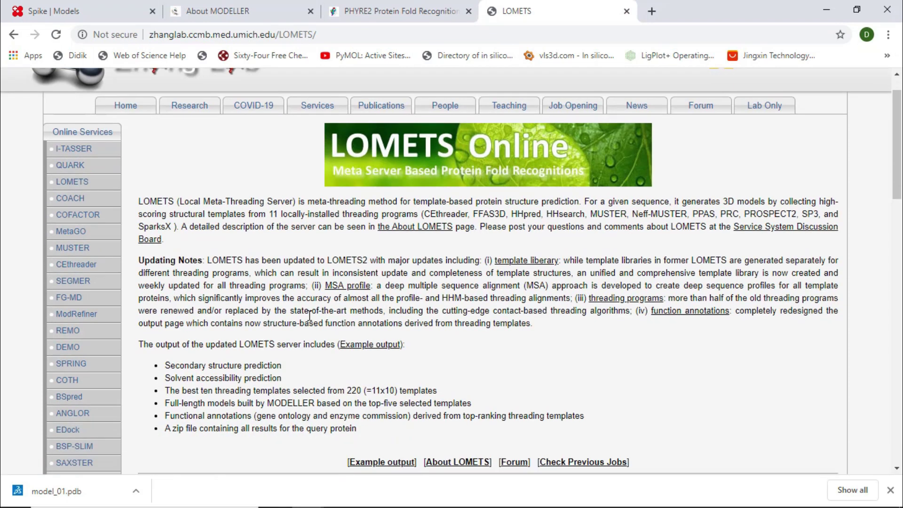
scroll(515, 259, "down", 3)
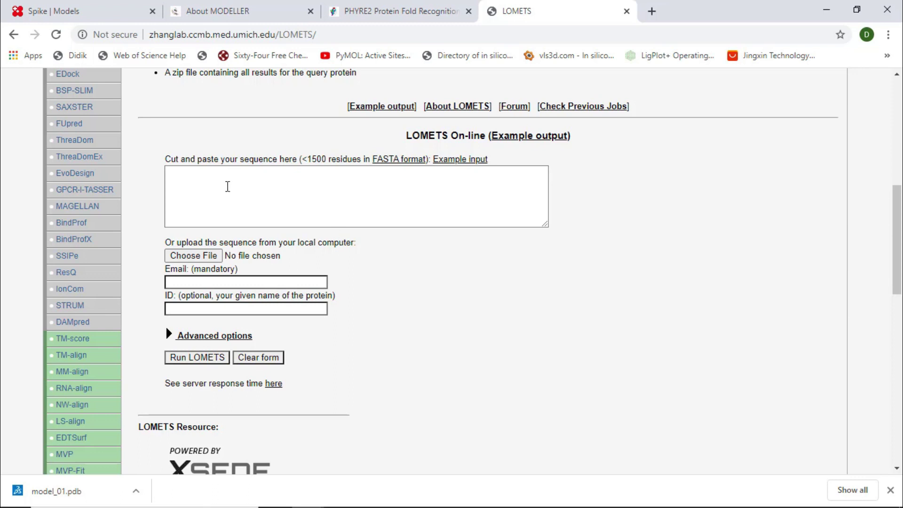
Paste the spike FASTA sequence into the LOMETS sequence input and place the cursor in the mandatory email field.
right_click(228, 187)
left_click(262, 290)
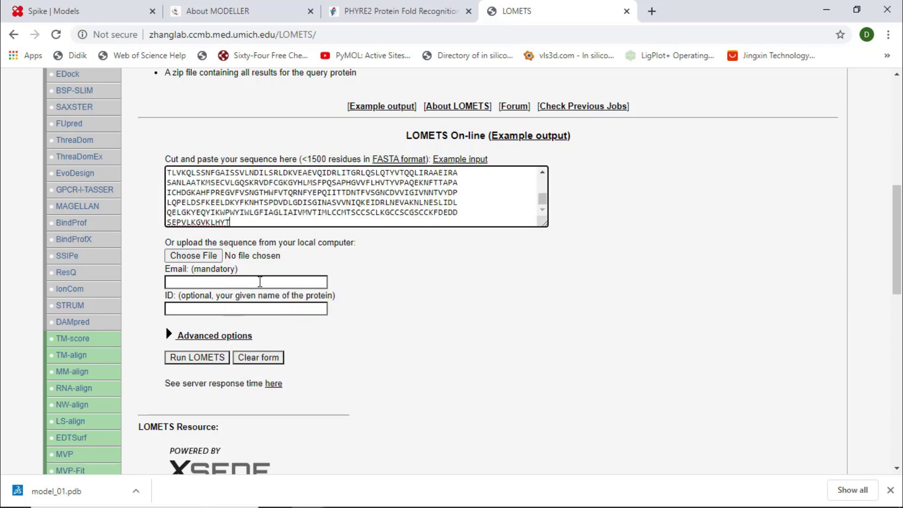
left_click(214, 281)
left_click(563, 285)
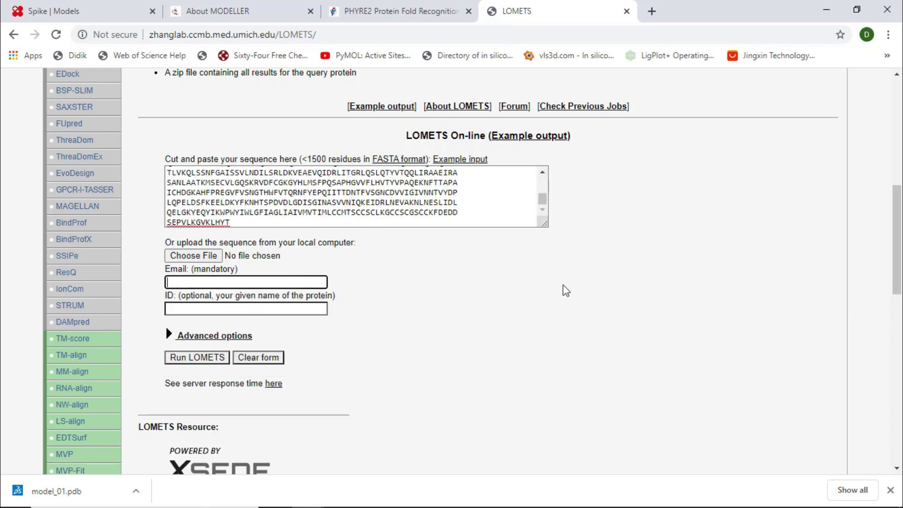